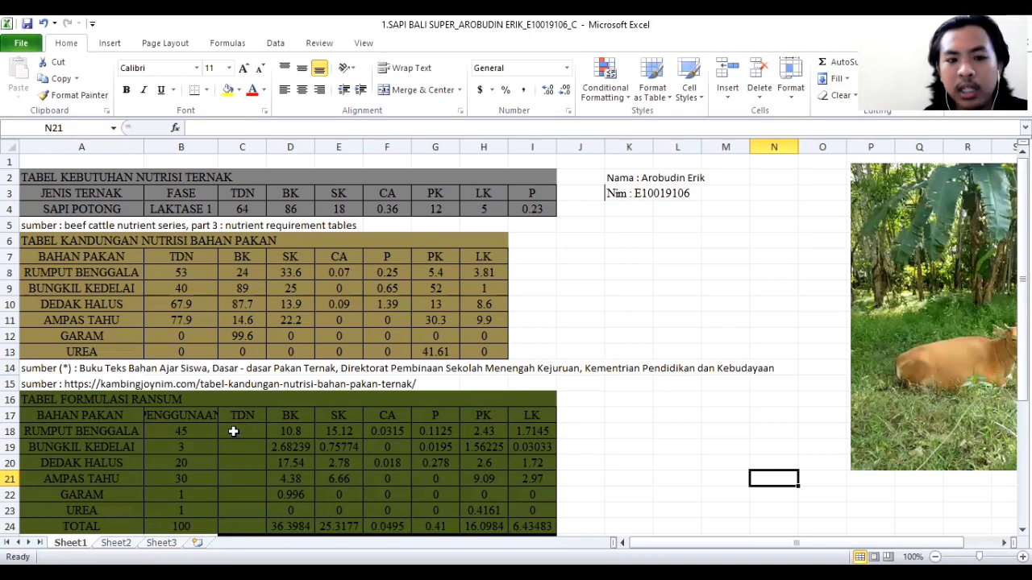
# Enter the formula =B18/100*B8 in C18 to calculate the TDN of RUMPUT BENGGALA in the ration formulation table
pyautogui.click(233, 432)
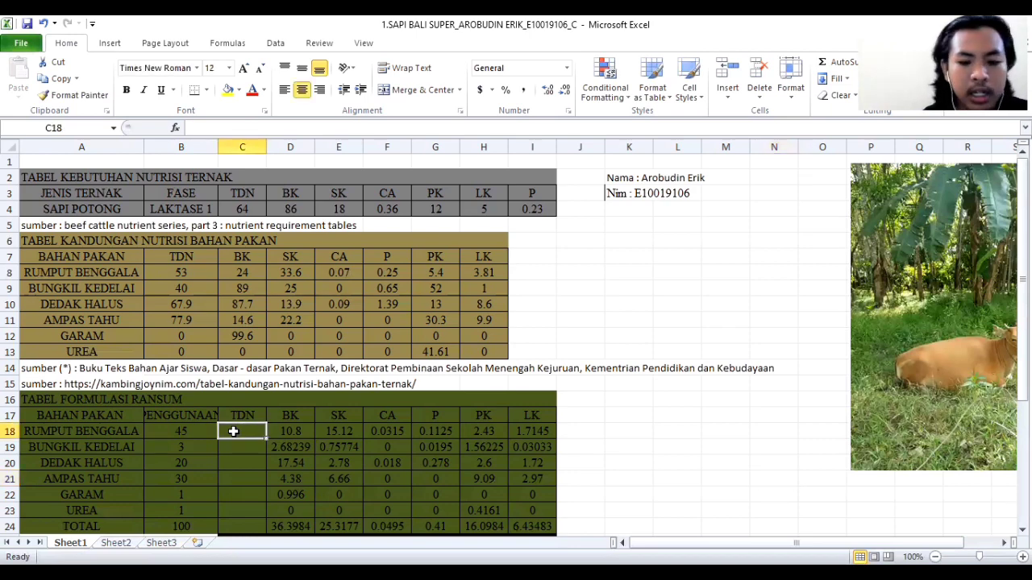
pyautogui.write('=')
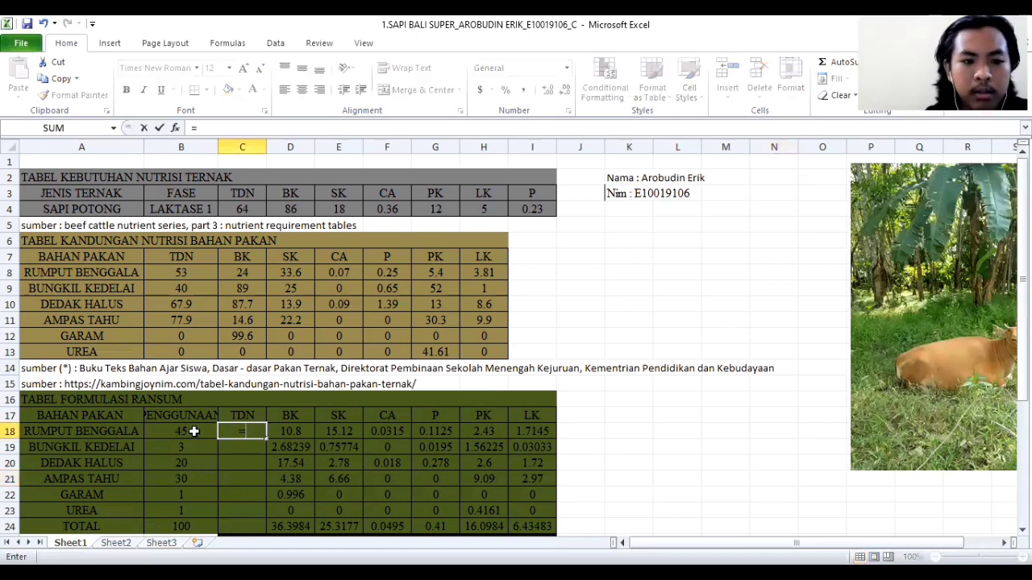
pyautogui.click(193, 432)
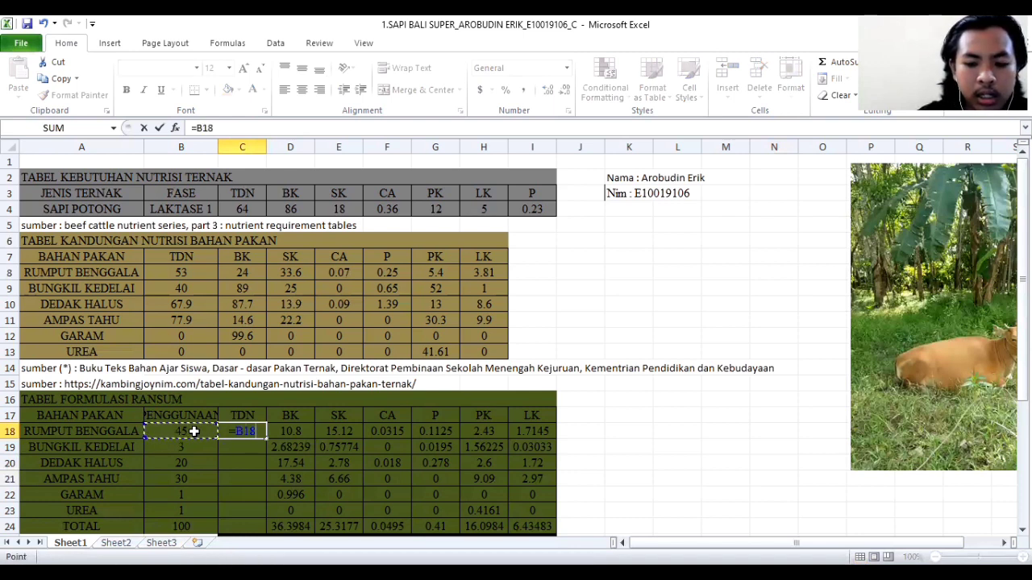
pyautogui.write('/100')
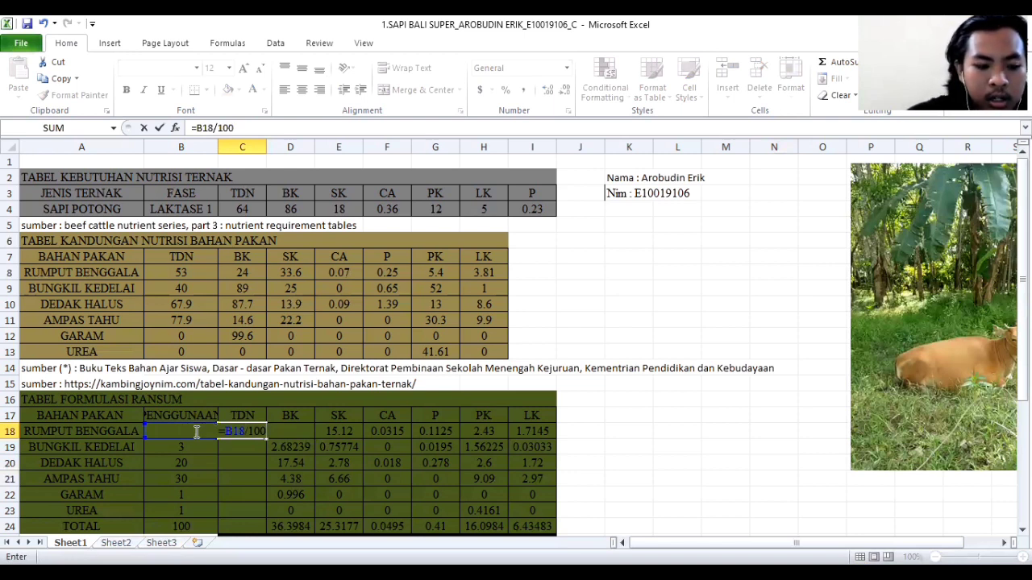
pyautogui.write('8')
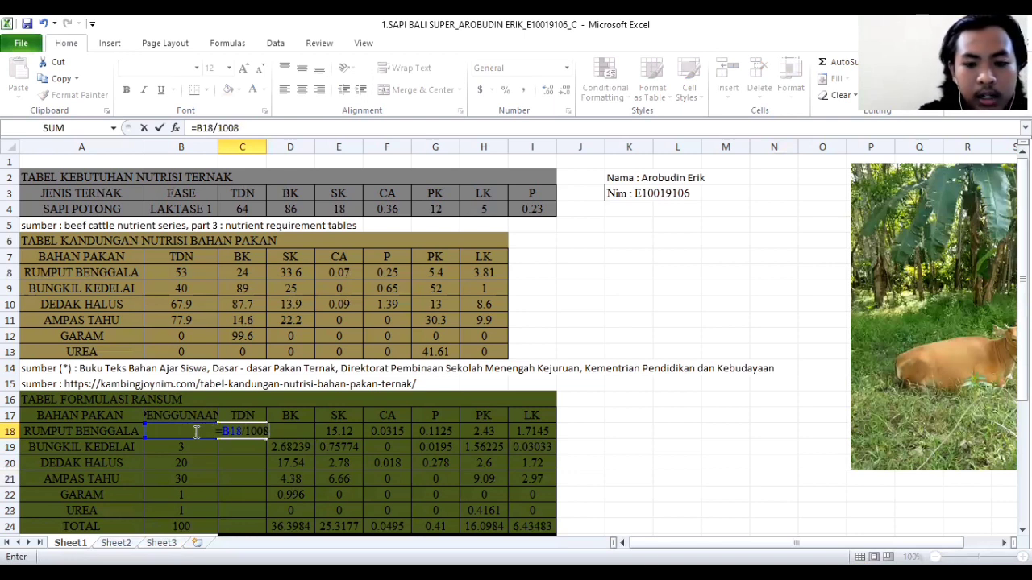
pyautogui.press('BackSpace')
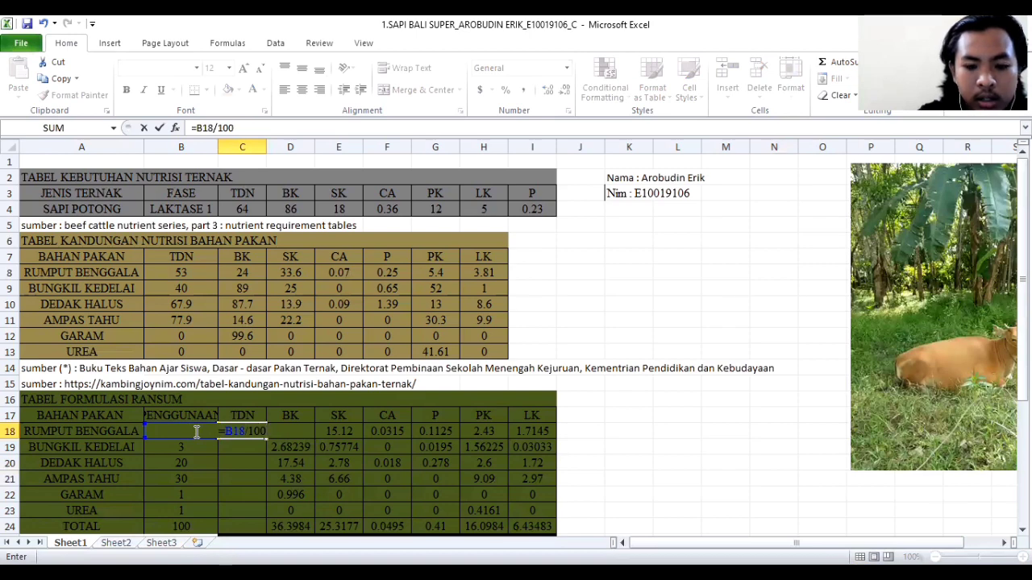
pyautogui.write('*')
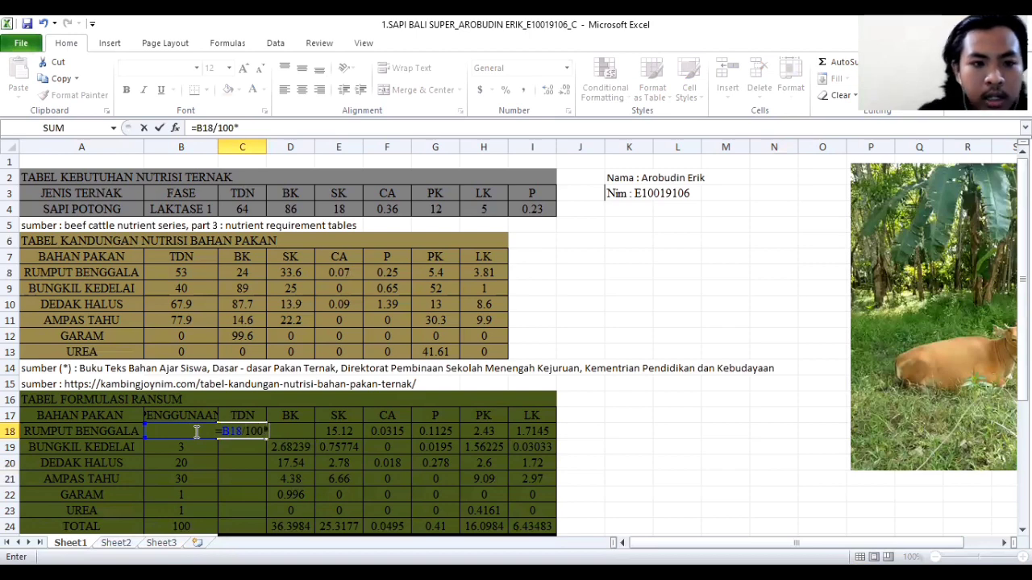
pyautogui.click(184, 273)
pyautogui.press('Return')
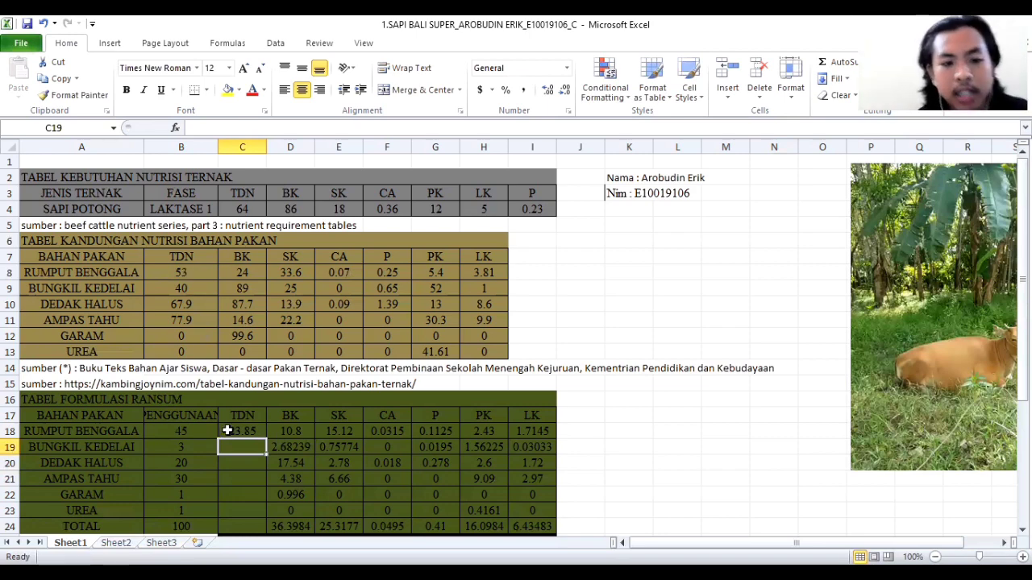
# Copy the TDN formula from C18 down to the UREA row and AutoSum the column into the TOTAL row
pyautogui.click(240, 431)
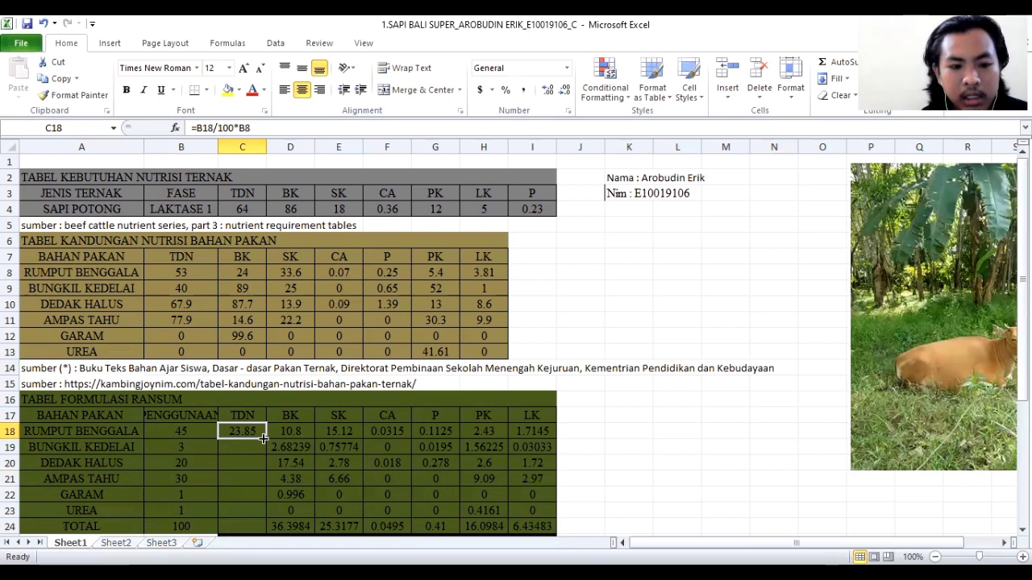
pyautogui.moveTo(264, 438); pyautogui.dragTo(249, 504)
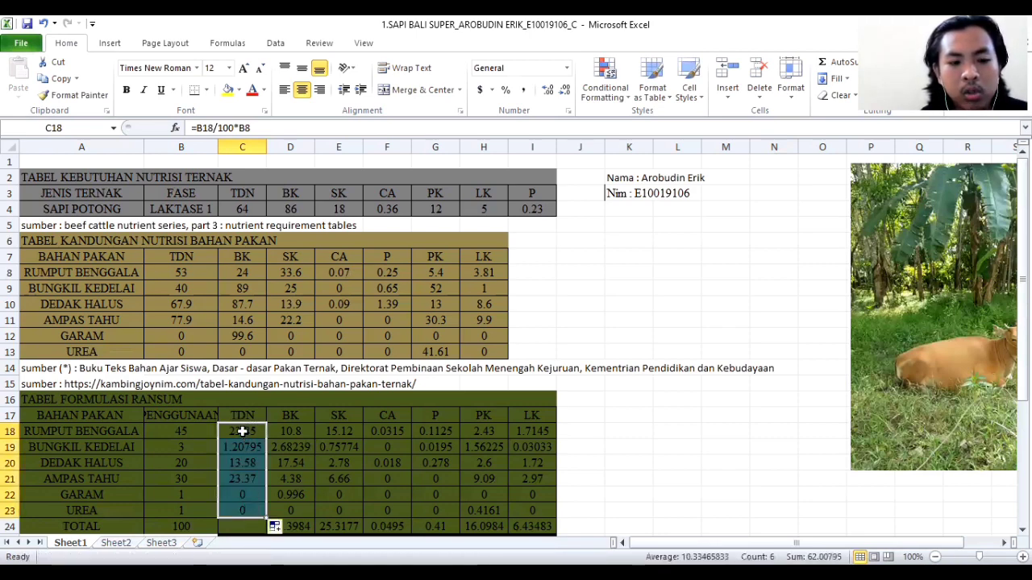
pyautogui.moveTo(240, 428); pyautogui.dragTo(237, 525)
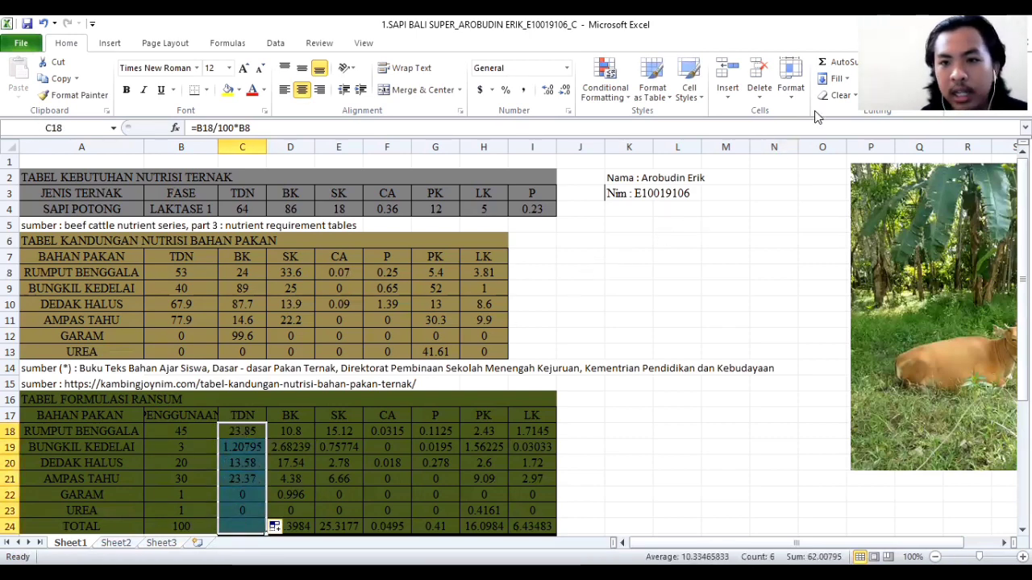
pyautogui.click(843, 63)
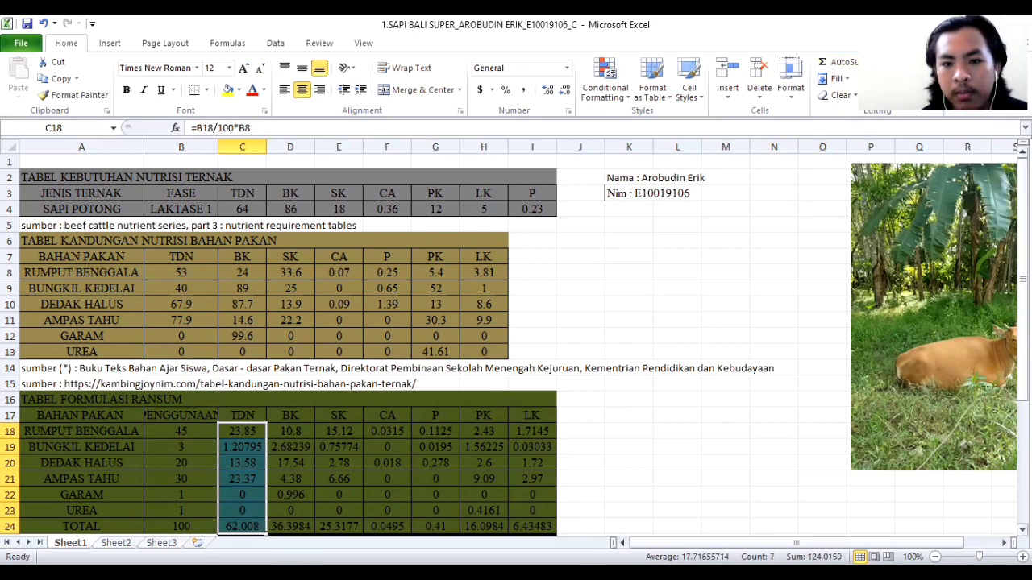
# Enter the formula =B18*100/C8 in B29 for the BK of RUMPUT BENGGALA in the TABEL PENGGUNAAN BAHAN PAKAN
pyautogui.scroll(-1, 168, 506)
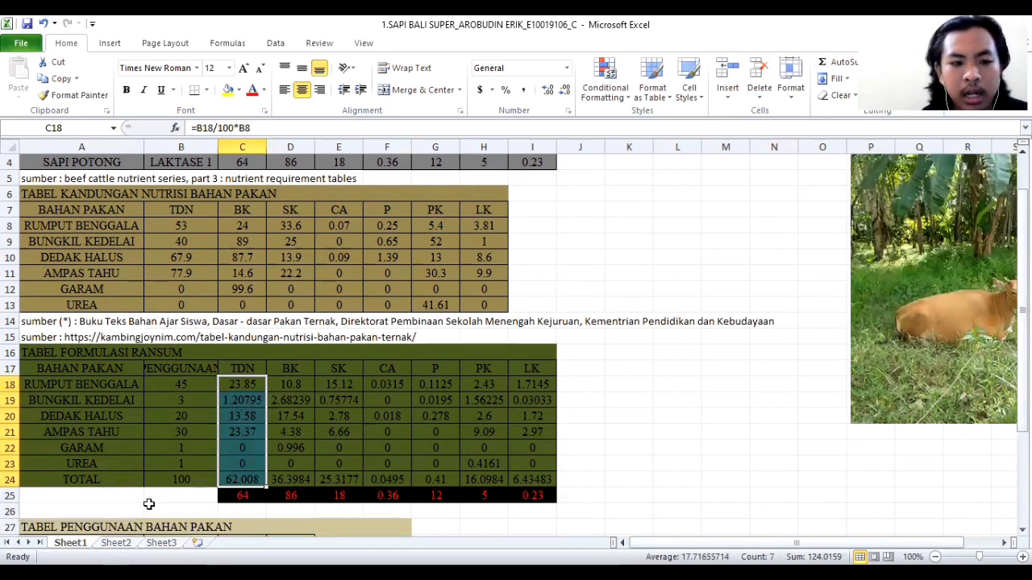
pyautogui.click(153, 508)
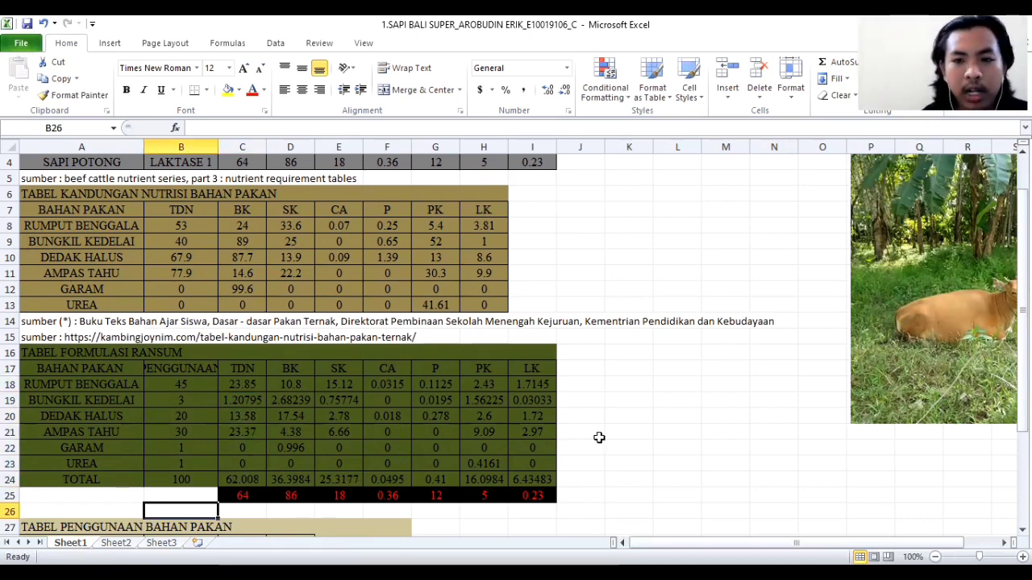
pyautogui.press('Down')
pyautogui.press('Down')
pyautogui.press('Down')
pyautogui.press('Down')
pyautogui.press('Down')
pyautogui.press('Down')
pyautogui.press('Down')
pyautogui.press('Down')
pyautogui.press('Down')
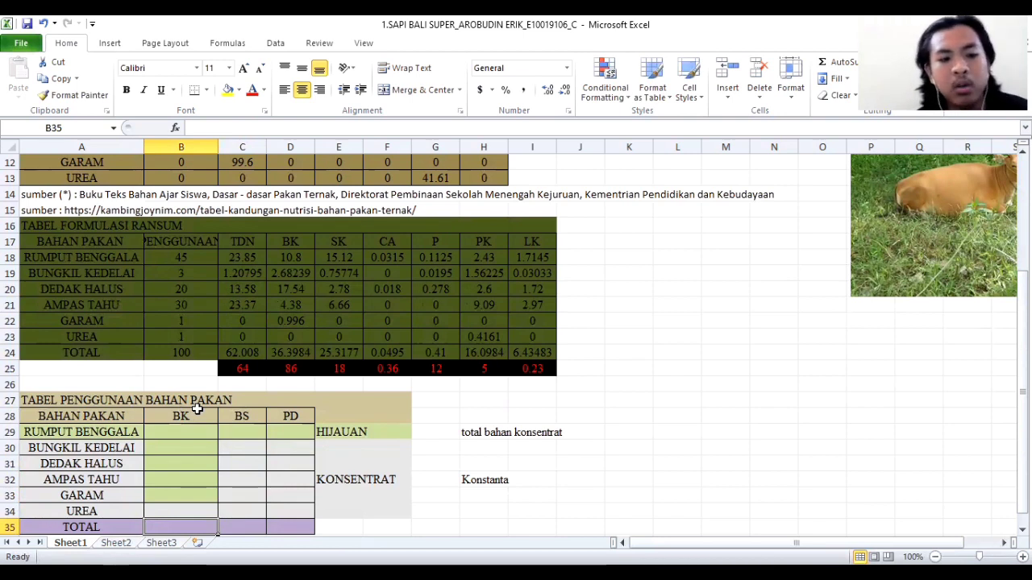
pyautogui.click(182, 430)
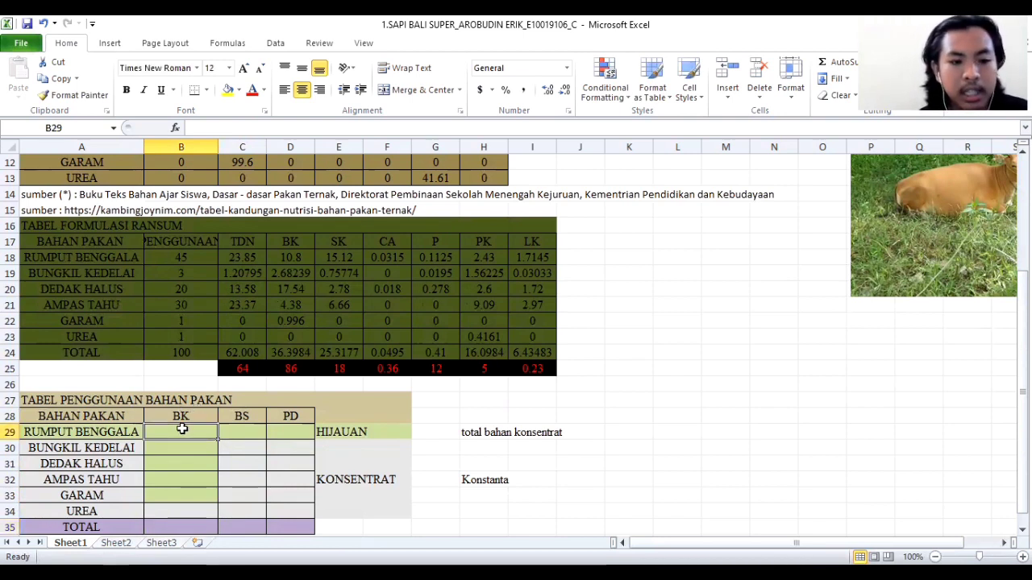
pyautogui.write('=')
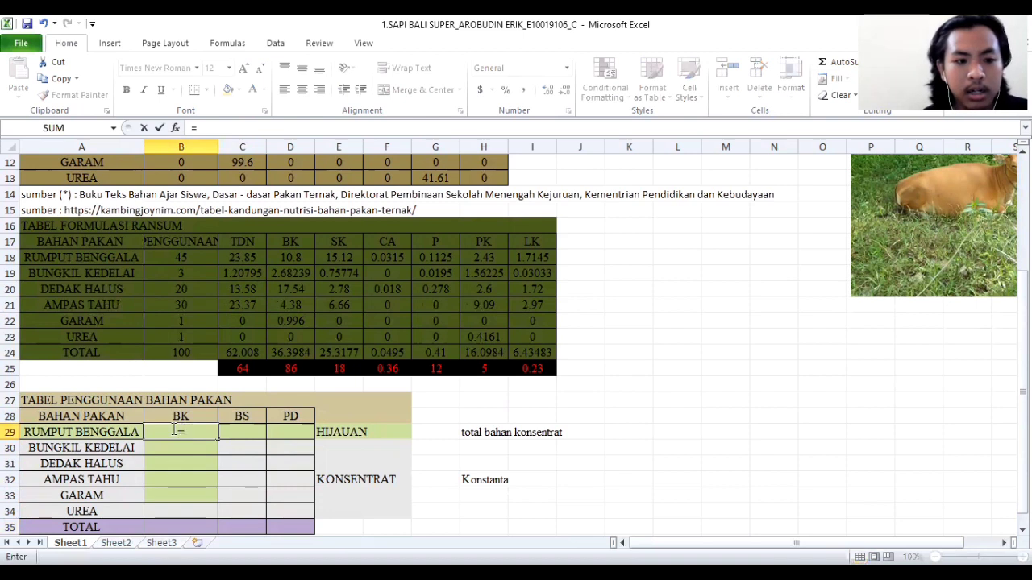
pyautogui.click(197, 258)
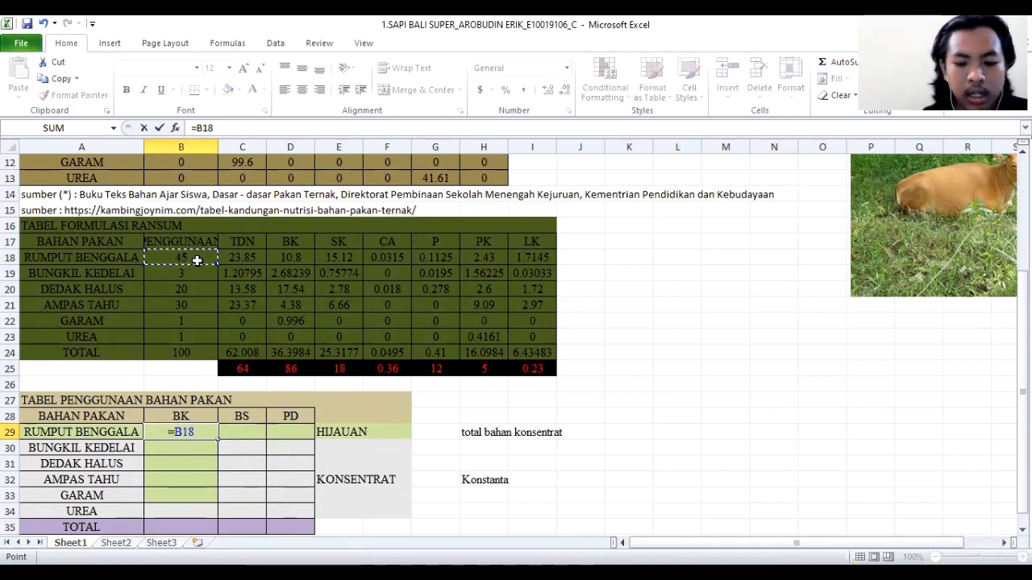
pyautogui.write('*')
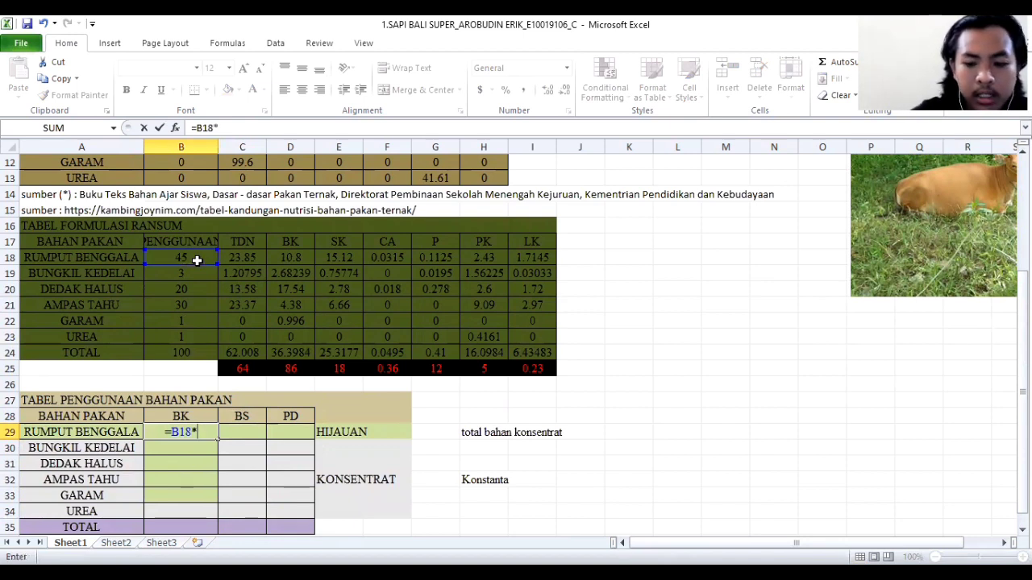
pyautogui.write('100/')
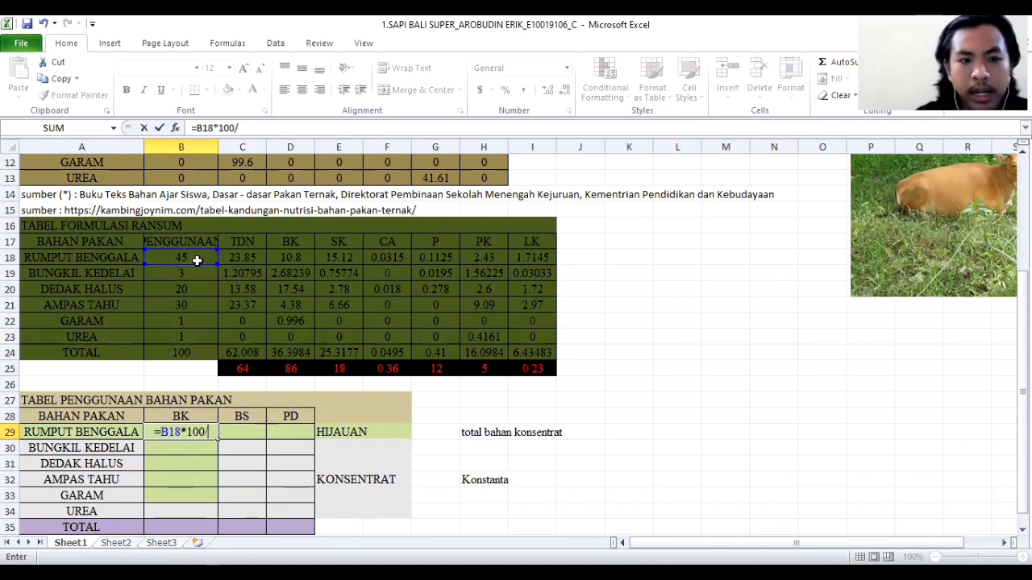
pyautogui.press('Up')
pyautogui.press('Up')
pyautogui.press('Up')
pyautogui.press('Up')
pyautogui.press('Up')
pyautogui.press('Up')
pyautogui.press('Up')
pyautogui.press('Up')
pyautogui.press('Up')
pyautogui.press('Up')
pyautogui.press('Up')
pyautogui.press('Up')
pyautogui.press('Up')
pyautogui.press('Up')
pyautogui.press('Up')
pyautogui.press('Up')
pyautogui.press('Up')
pyautogui.press('Up')
pyautogui.press('Up')
pyautogui.press('Up')
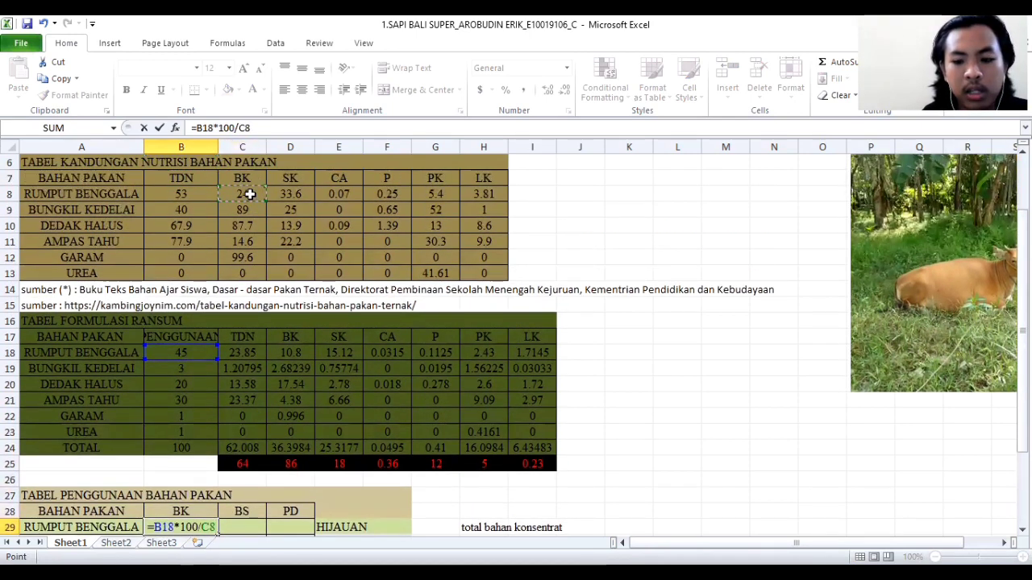
pyautogui.press('Return')
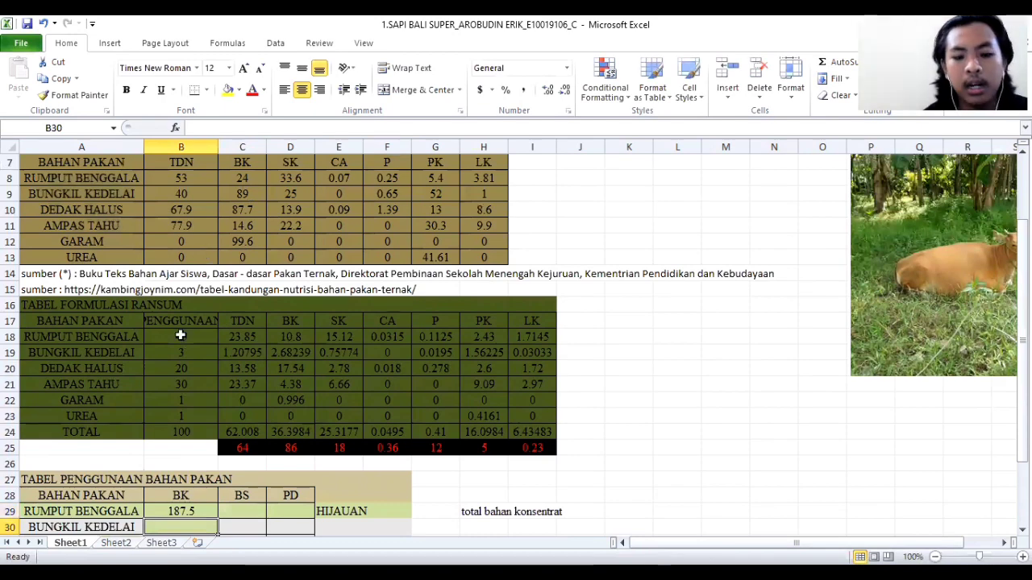
# Copy the BK formula from B29 down through the GARAM row of the feed usage table
pyautogui.press('Down')
pyautogui.press('Down')
pyautogui.press('Down')
pyautogui.press('Down')
pyautogui.press('Down')
pyautogui.press('Down')
pyautogui.press('Down')
pyautogui.press('Down')
pyautogui.press('Down')
pyautogui.press('Down')
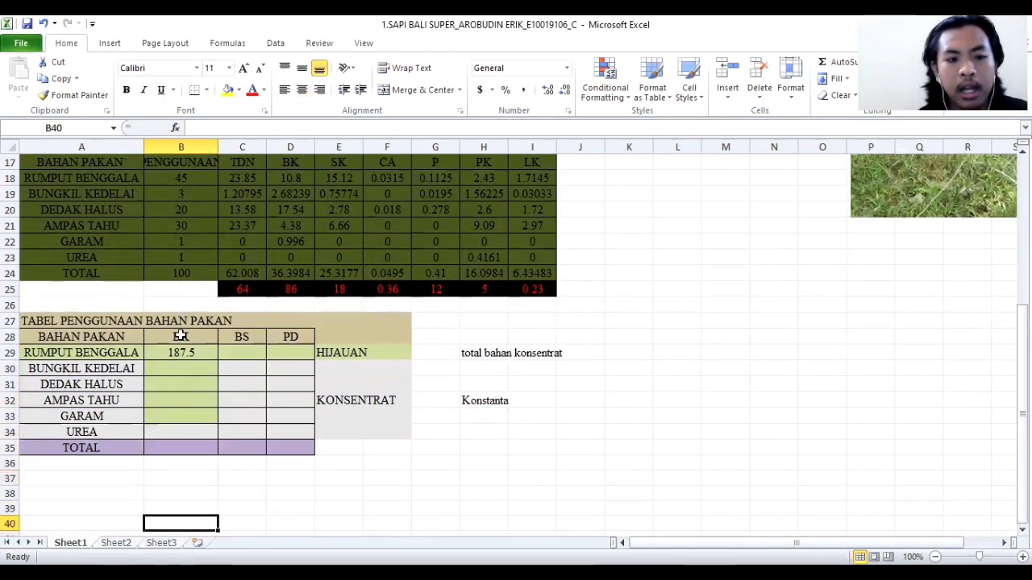
pyautogui.click(198, 351)
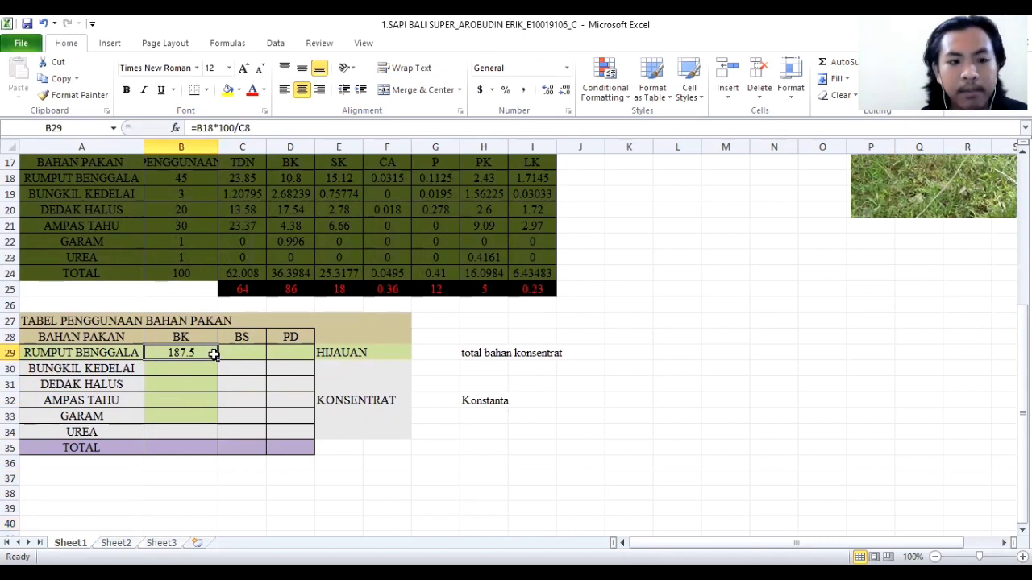
pyautogui.moveTo(215, 359); pyautogui.dragTo(200, 416)
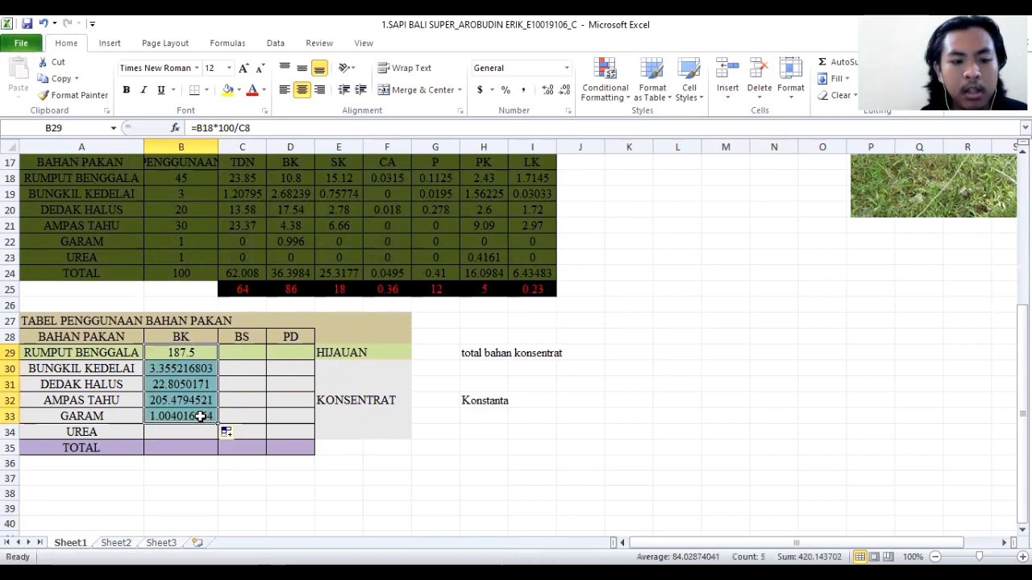
# AutoSum the BK column of the feed usage table into the TOTAL cell B35
pyautogui.click(184, 352)
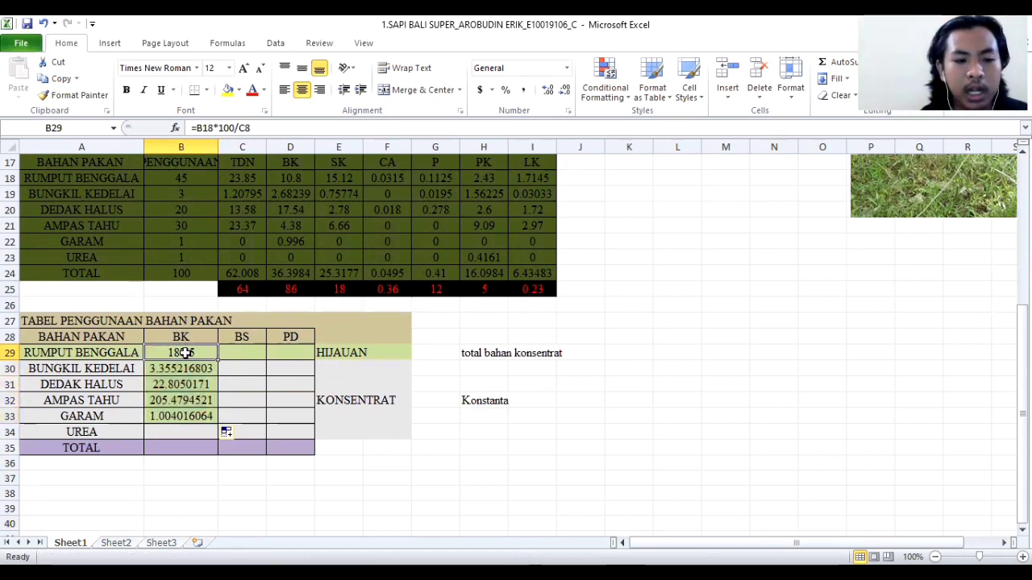
pyautogui.moveTo(184, 352); pyautogui.dragTo(178, 445)
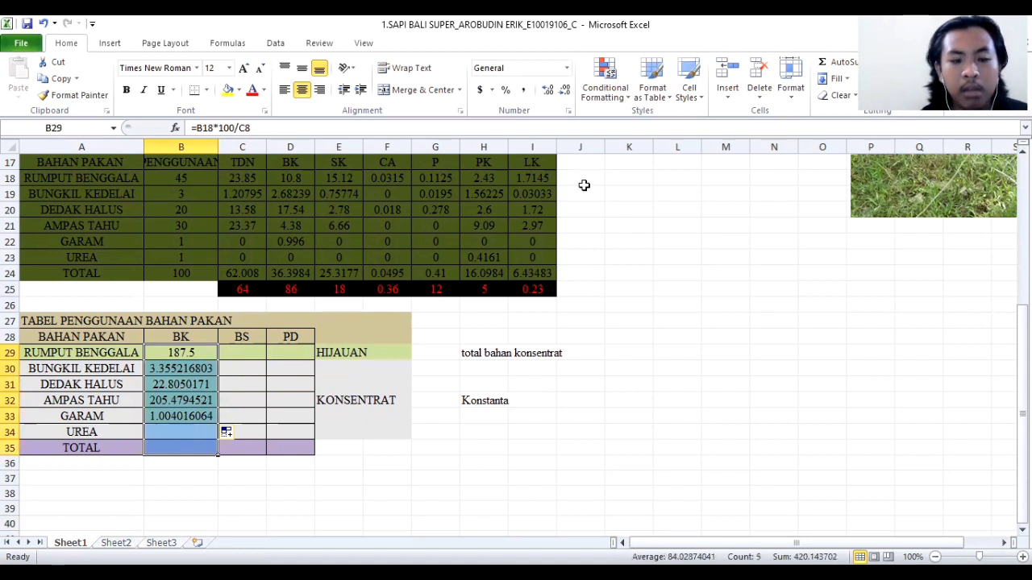
pyautogui.click(835, 68)
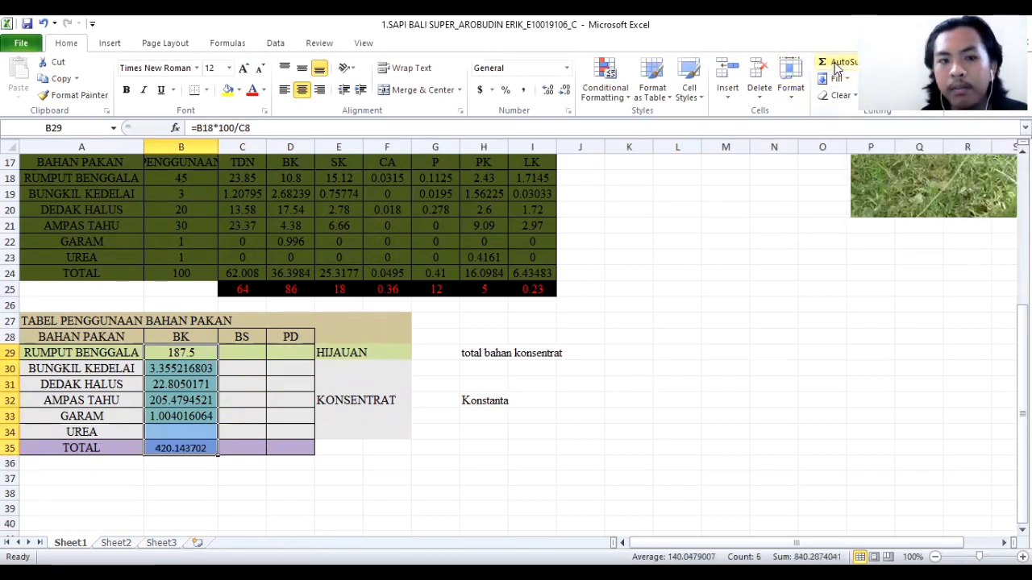
# Enter the formula =B29/B35*100 in C29 for the BS of RUMPUT BENGGALA in the feed usage table
pyautogui.click(241, 353)
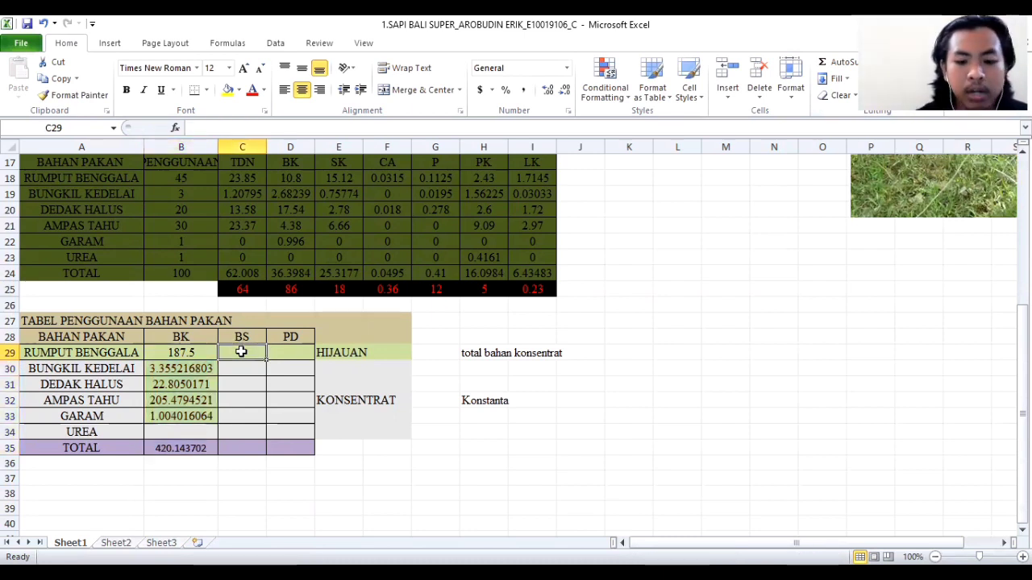
pyautogui.moveTo(241, 352); pyautogui.dragTo(198, 369)
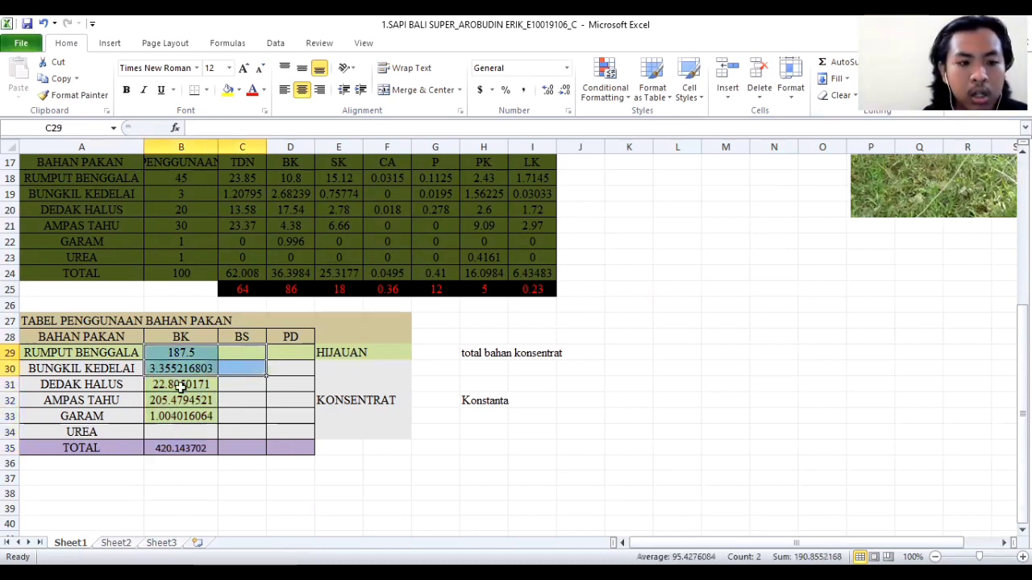
pyautogui.click(247, 352)
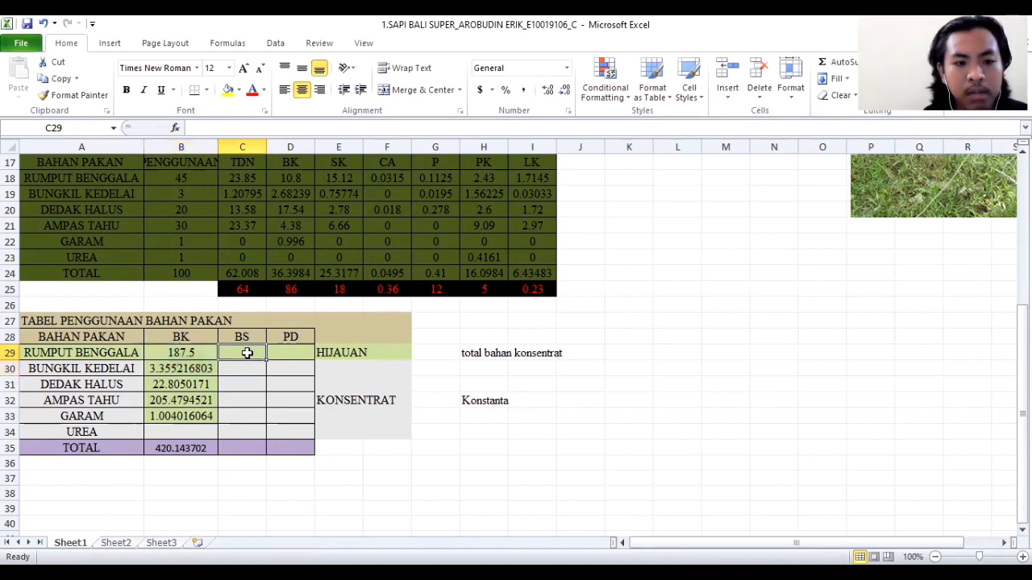
pyautogui.write('=')
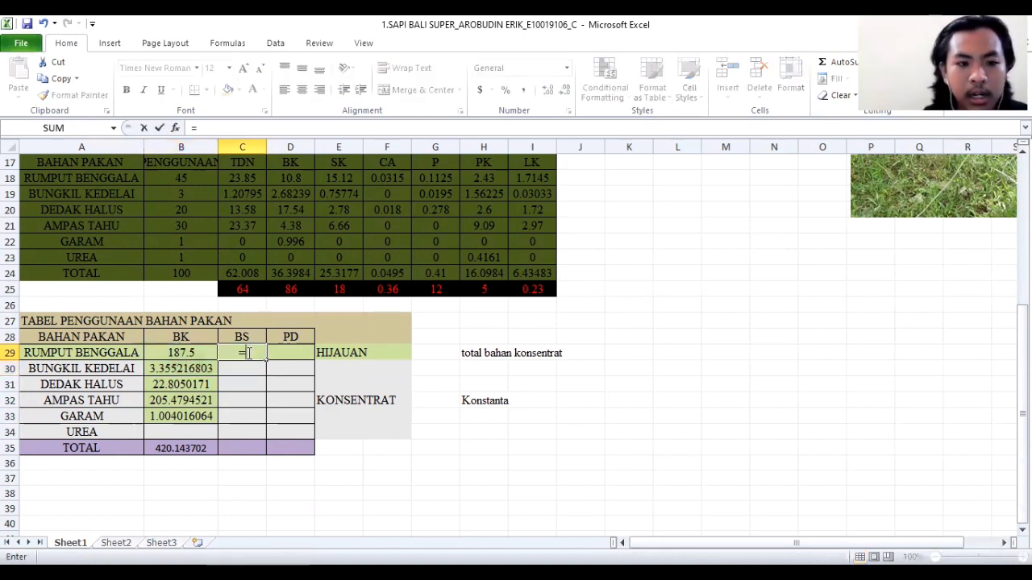
pyautogui.click(192, 354)
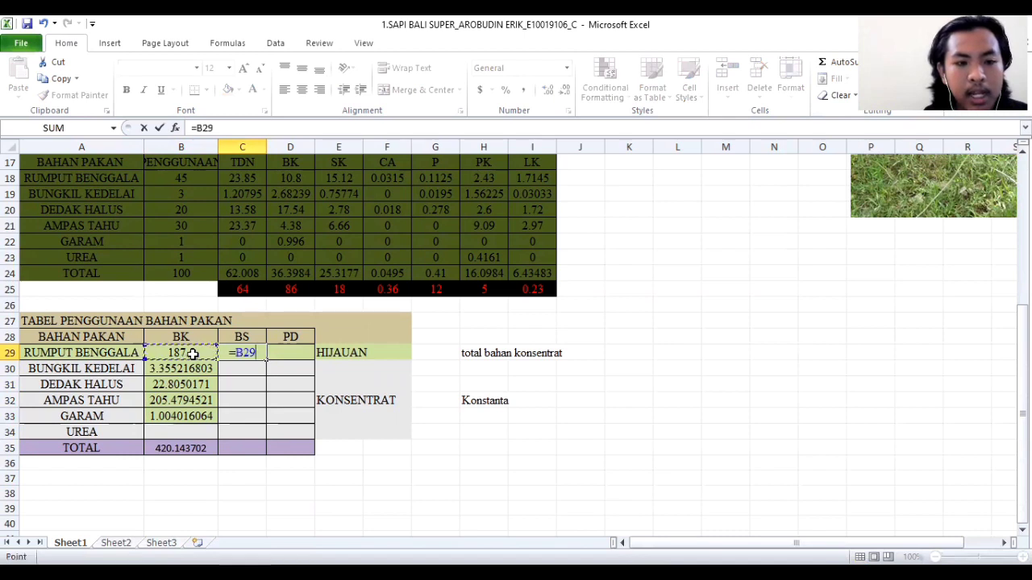
pyautogui.write('/')
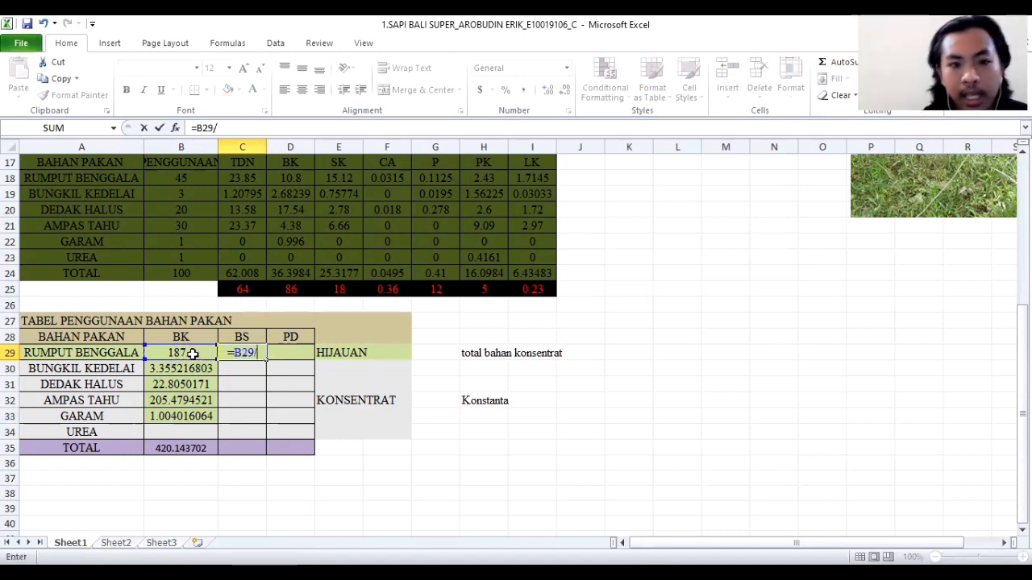
pyautogui.click(197, 454)
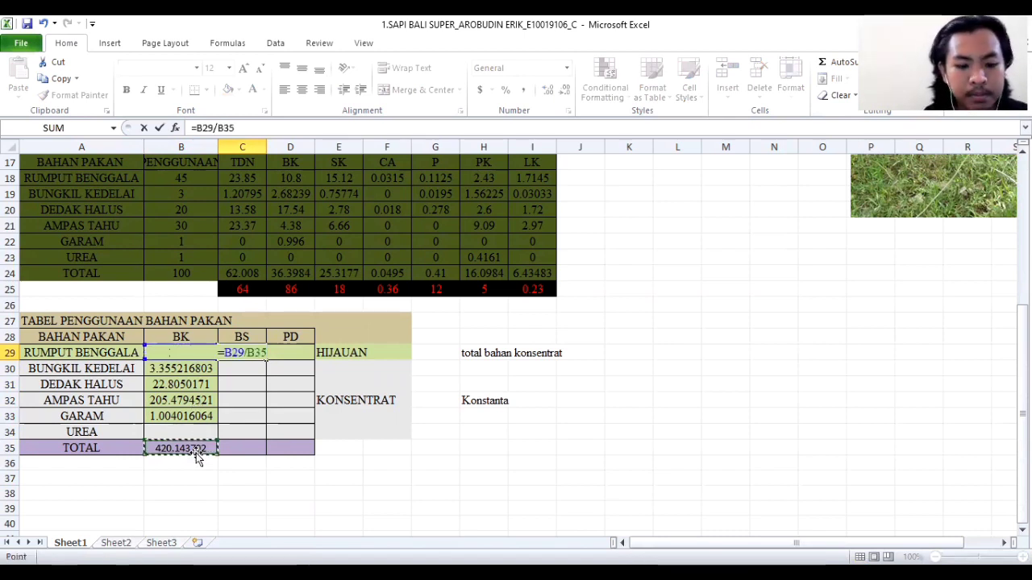
pyautogui.write('*')
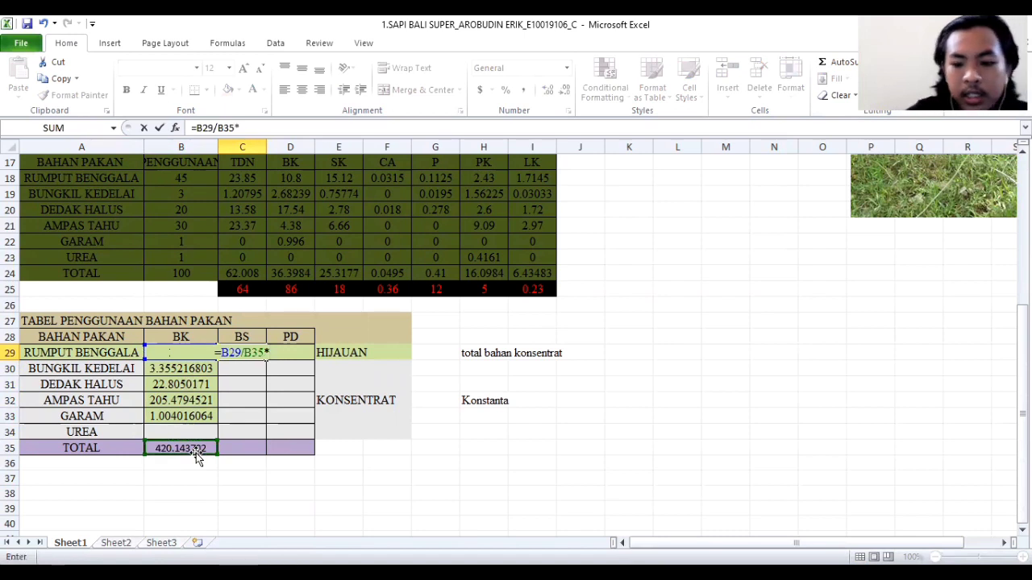
pyautogui.write('100')
pyautogui.press('Return')
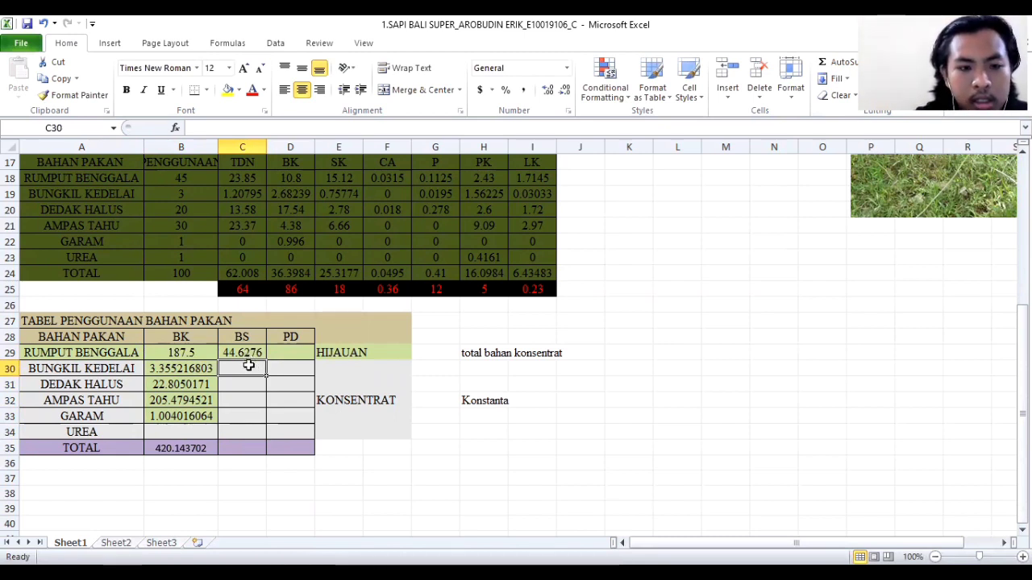
# Enter the formula =B30/B35*100 in C30 for the BS of BUNGKIL KEDELAI
pyautogui.write('=')
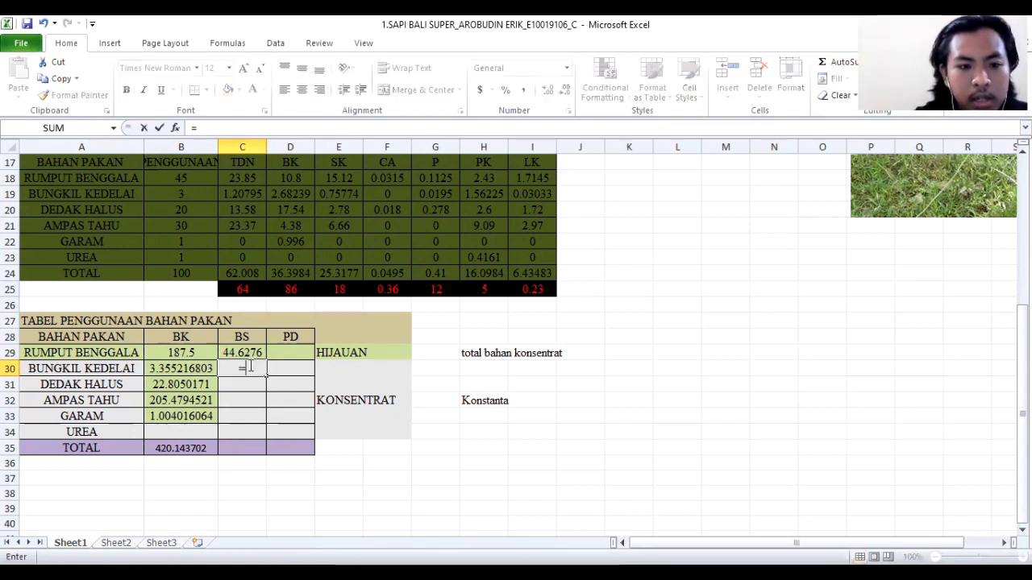
pyautogui.click(201, 368)
pyautogui.write('/')
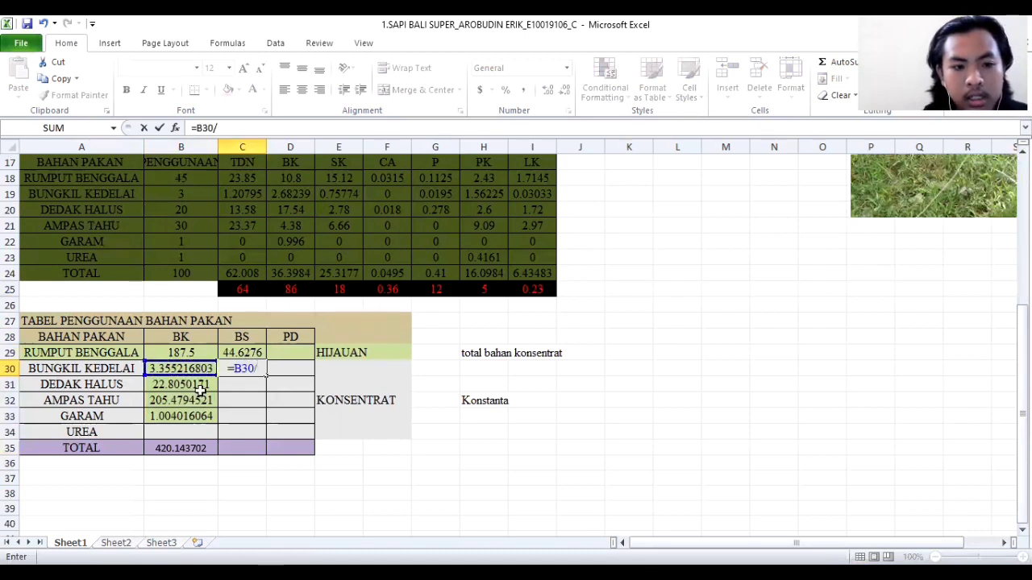
pyautogui.click(199, 447)
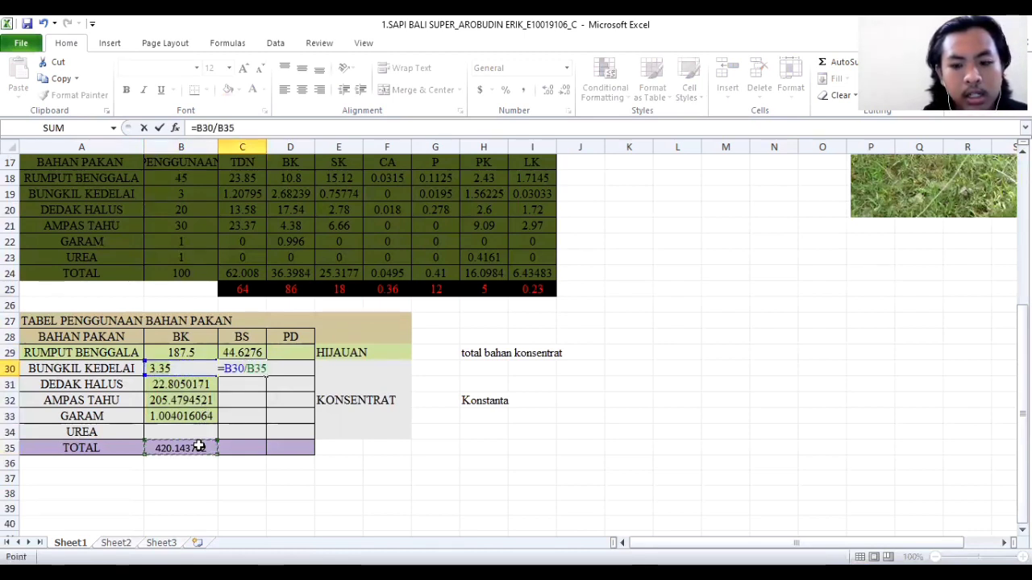
pyautogui.write('*')
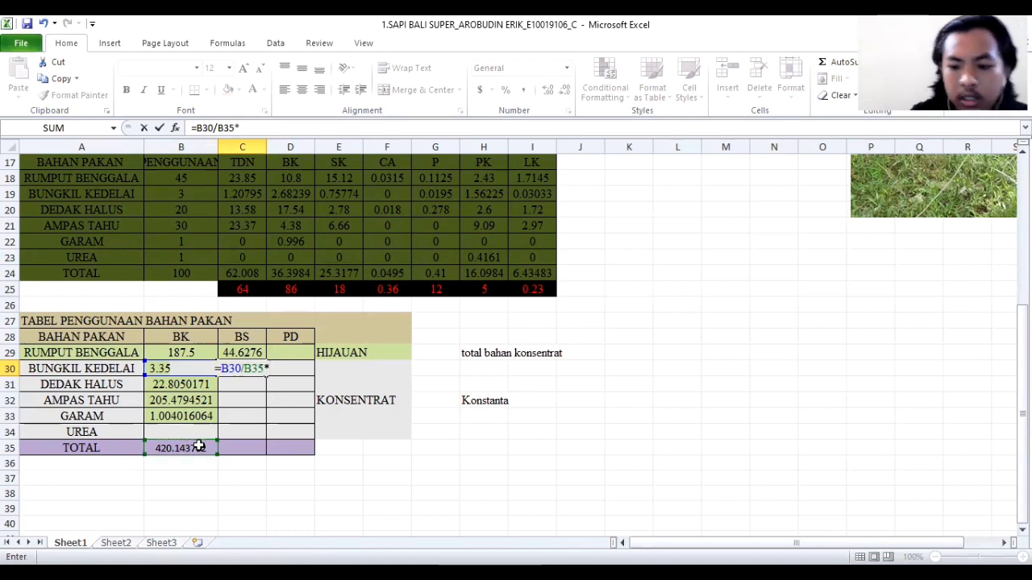
pyautogui.write('100')
pyautogui.press('Return')
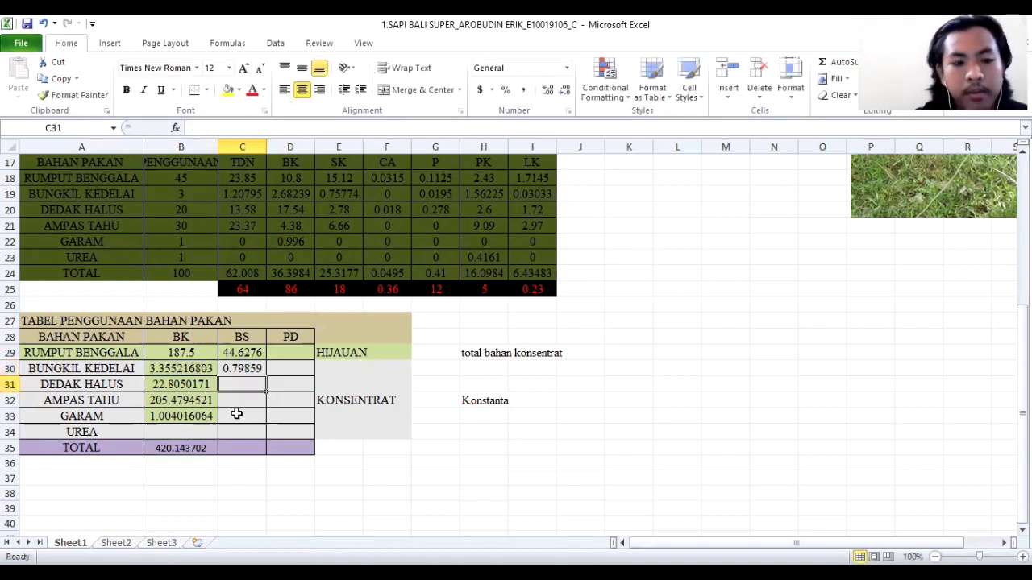
# Enter the formula =B31/B35*100 in C31 for the BS of DEDAK HALUS
pyautogui.write('=')
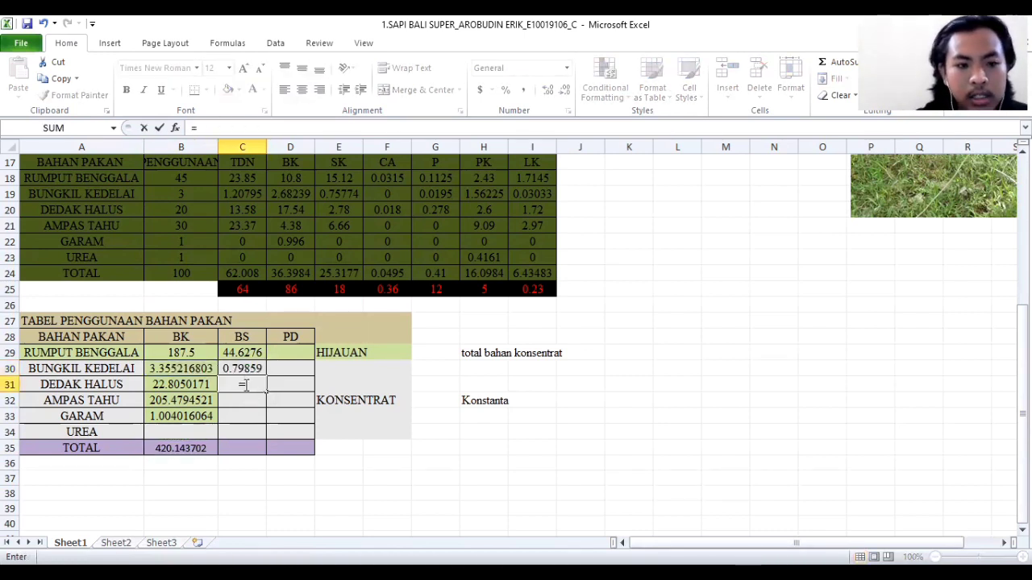
pyautogui.click(207, 384)
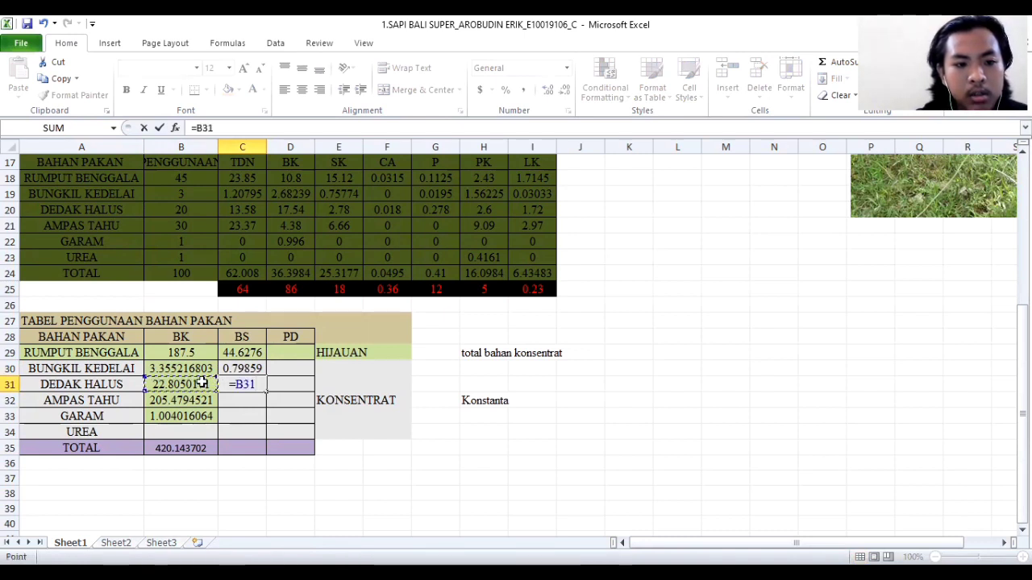
pyautogui.write('/')
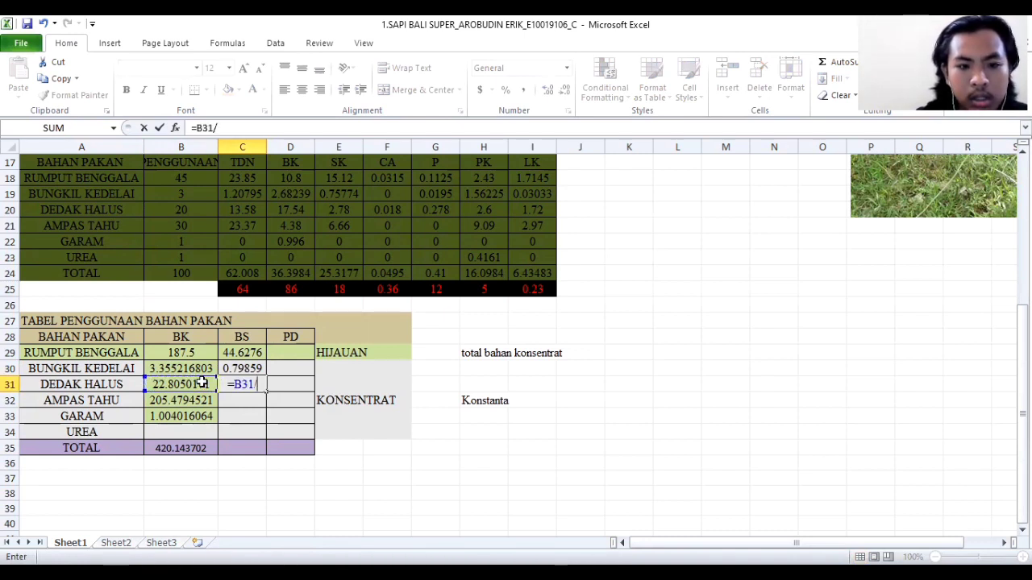
pyautogui.click(203, 452)
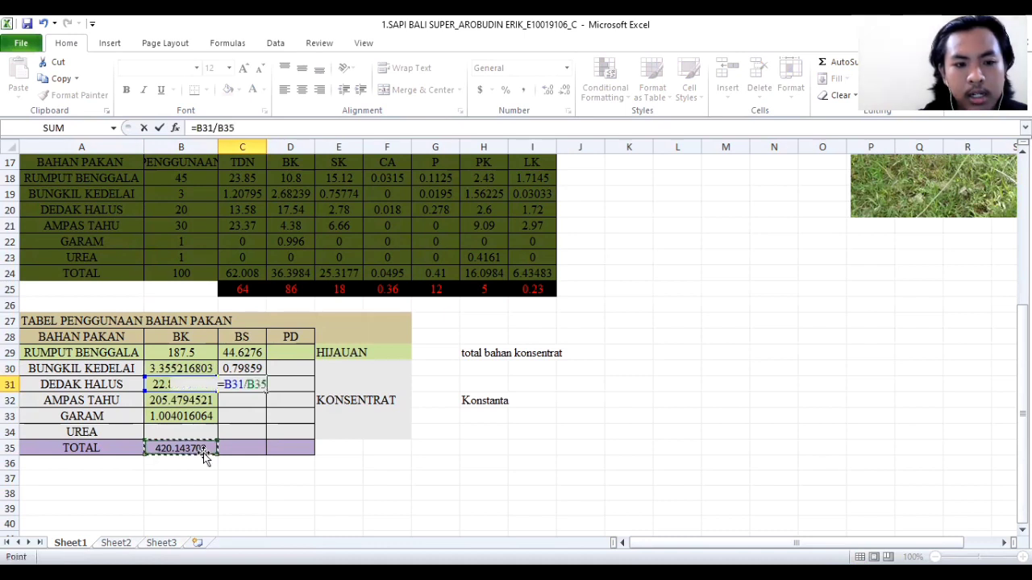
pyautogui.write('*')
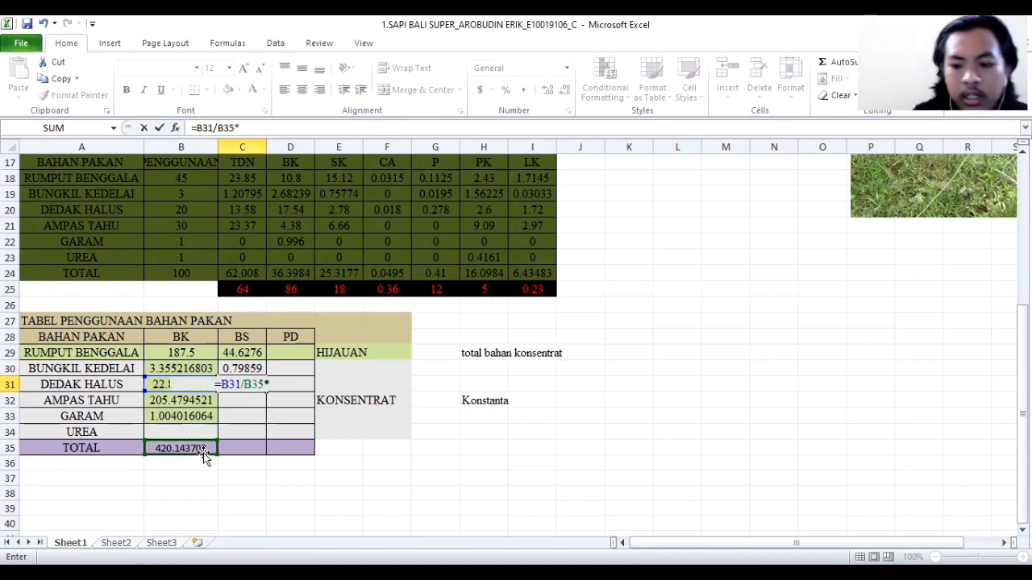
pyautogui.write('100')
pyautogui.press('Return')
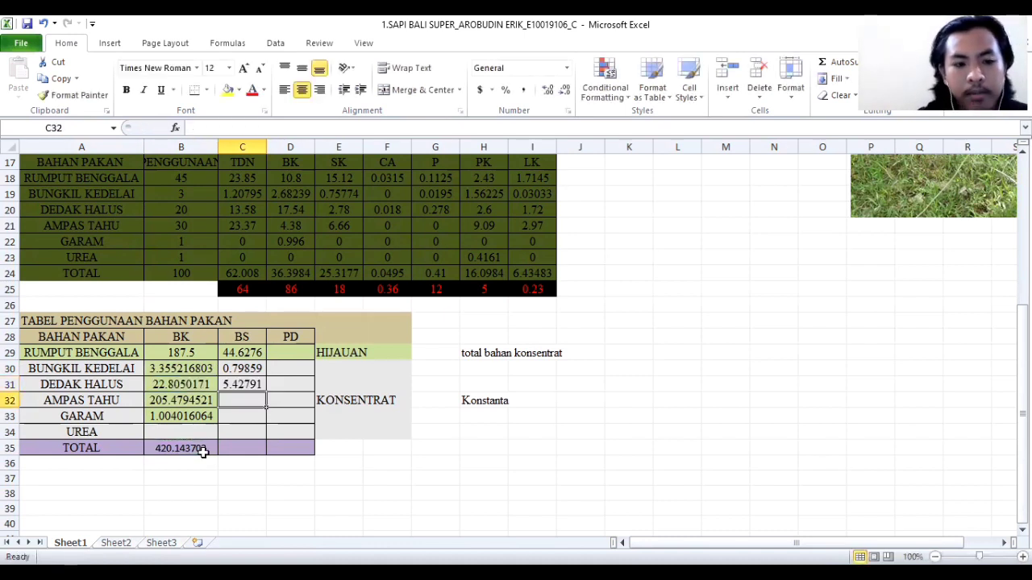
# Try to calculate the BS of AMPAS TAHU in C32 with the formula =B32/B36*100
pyautogui.write('=')
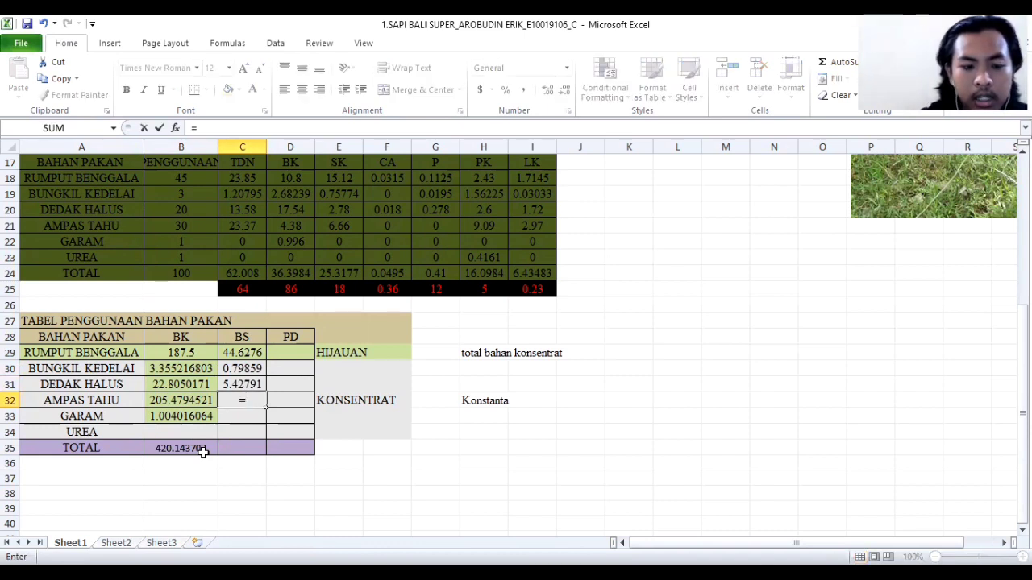
pyautogui.click(206, 400)
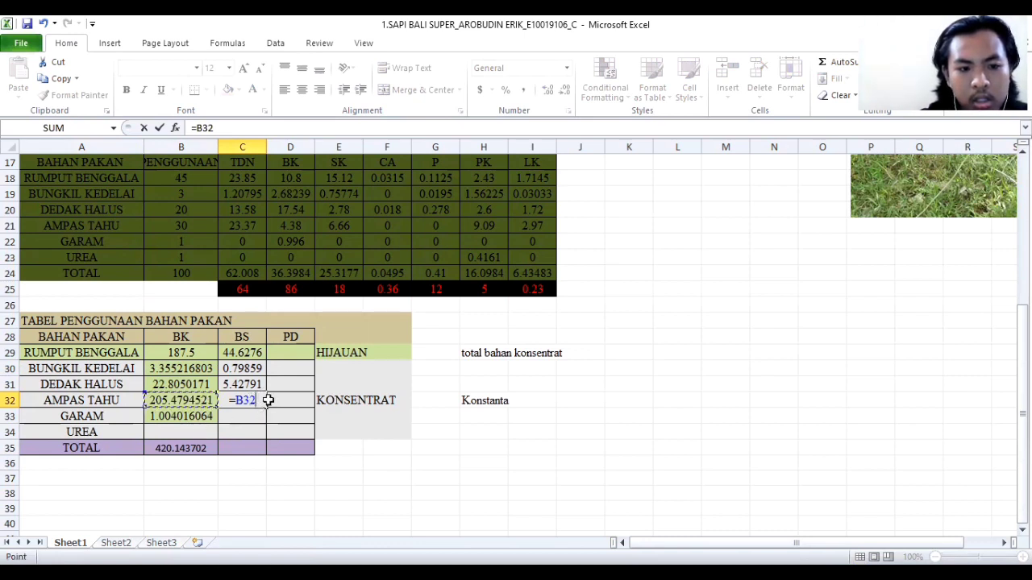
pyautogui.write('/')
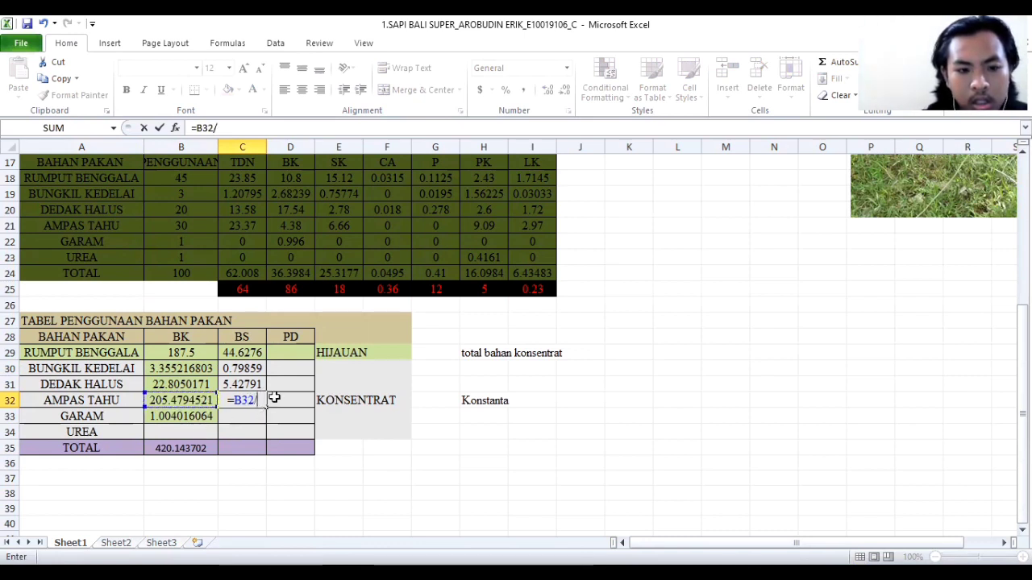
pyautogui.click(182, 461)
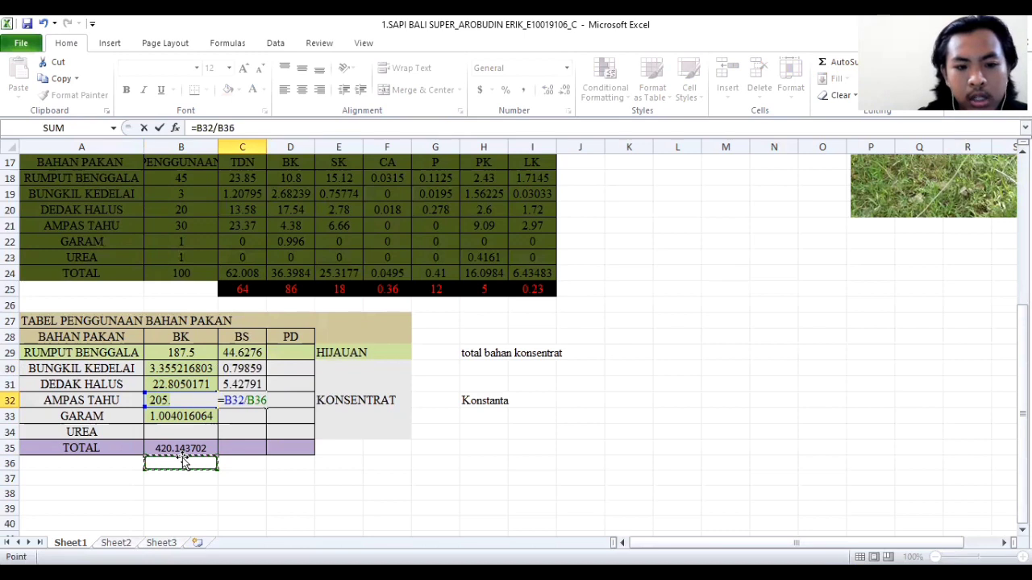
pyautogui.write('*1')
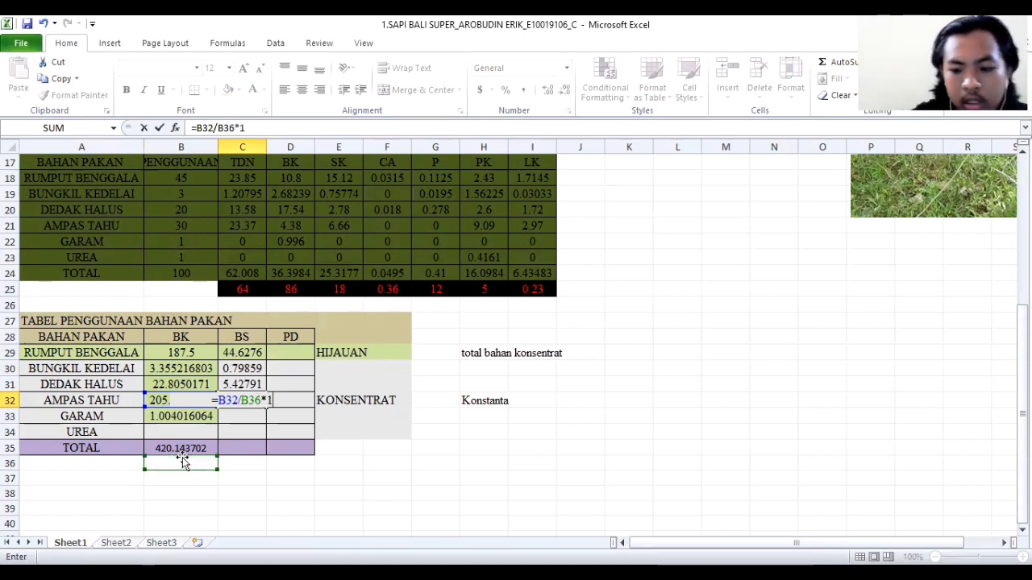
pyautogui.write('00')
pyautogui.press('Return')
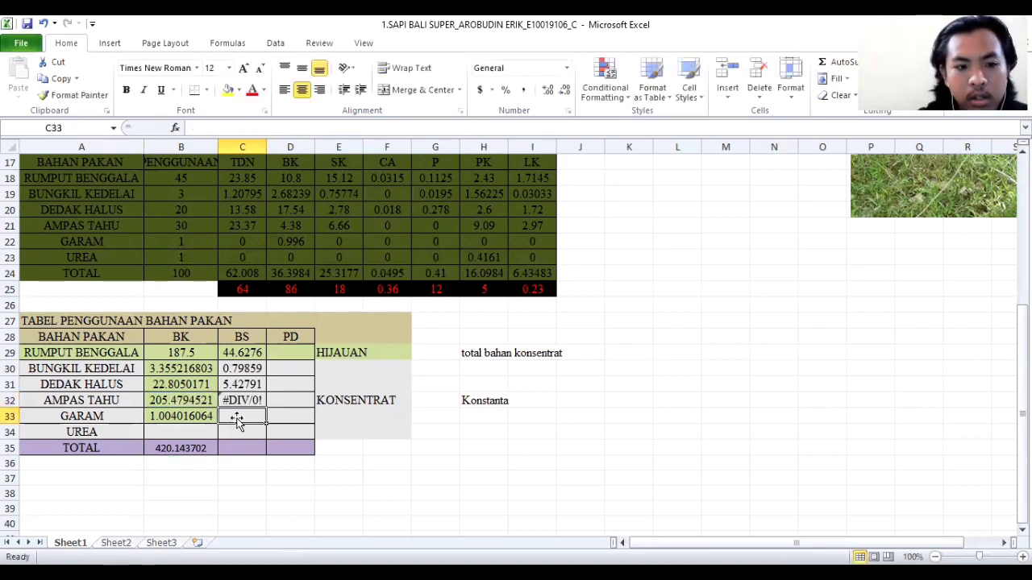
# Replace the BS formula of AMPAS TAHU in C32 with =B32/B35*100
pyautogui.click(257, 398)
pyautogui.doubleClick(256, 398)
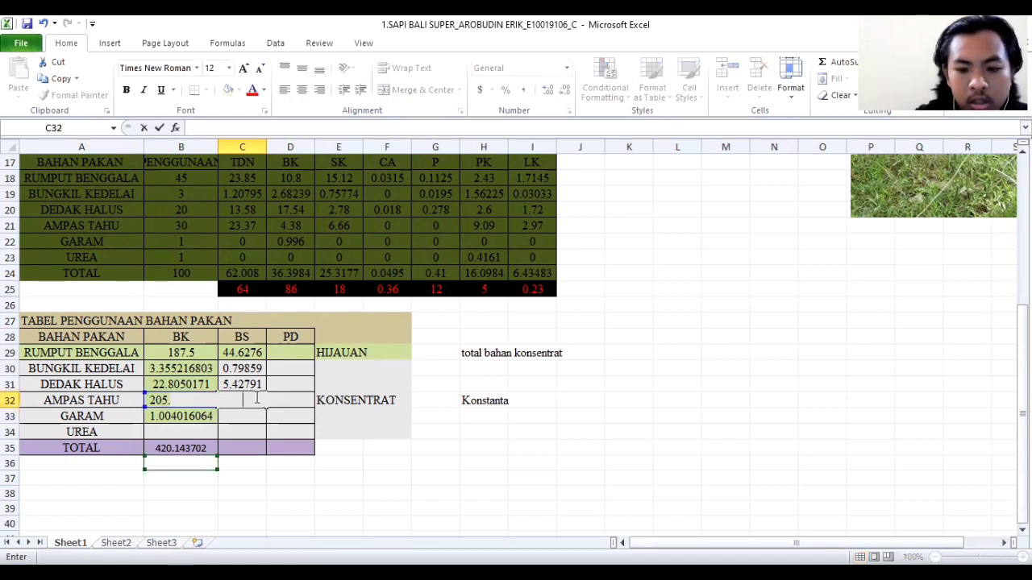
pyautogui.write('=')
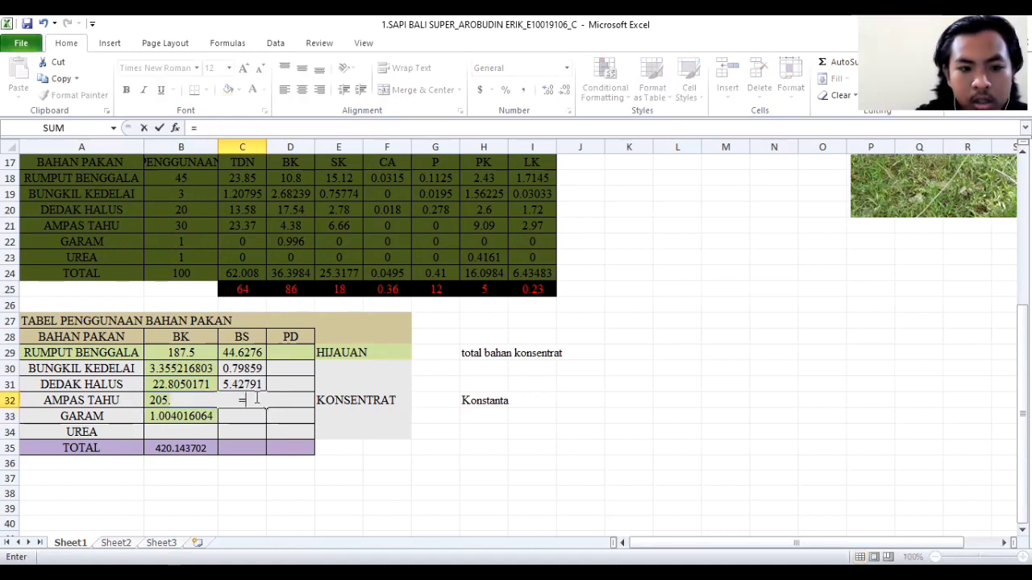
pyautogui.click(155, 401)
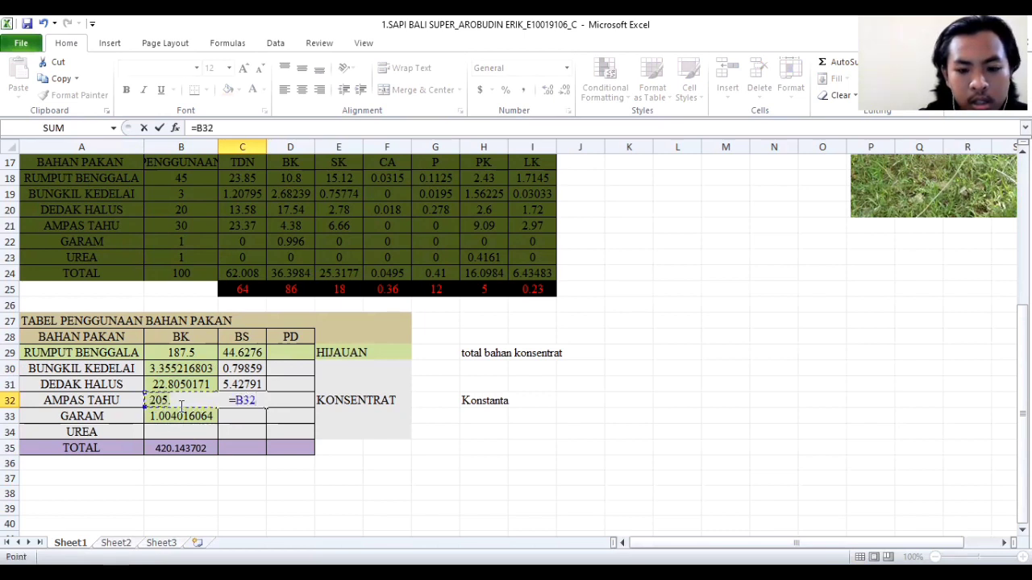
pyautogui.write('/')
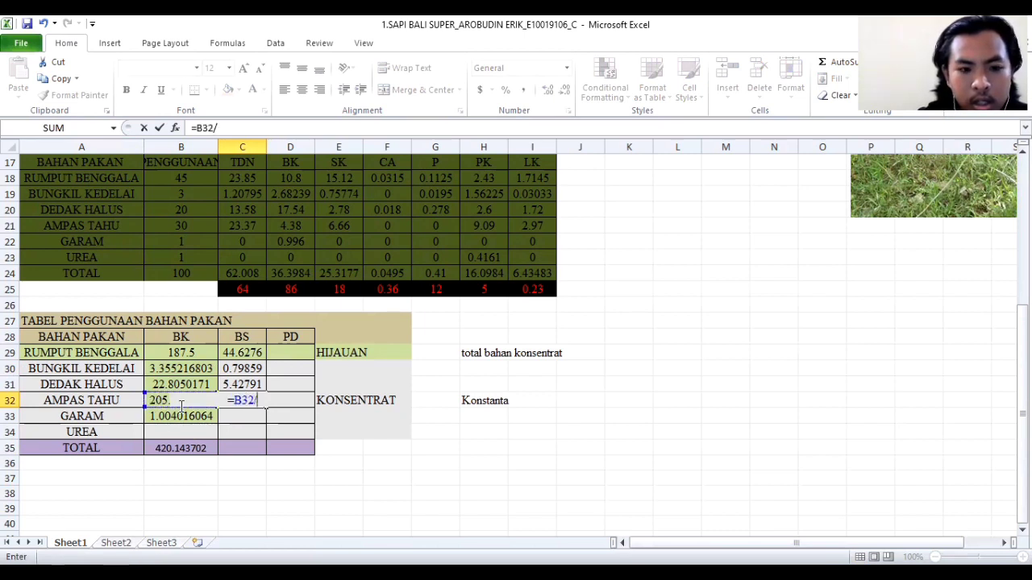
pyautogui.click(189, 452)
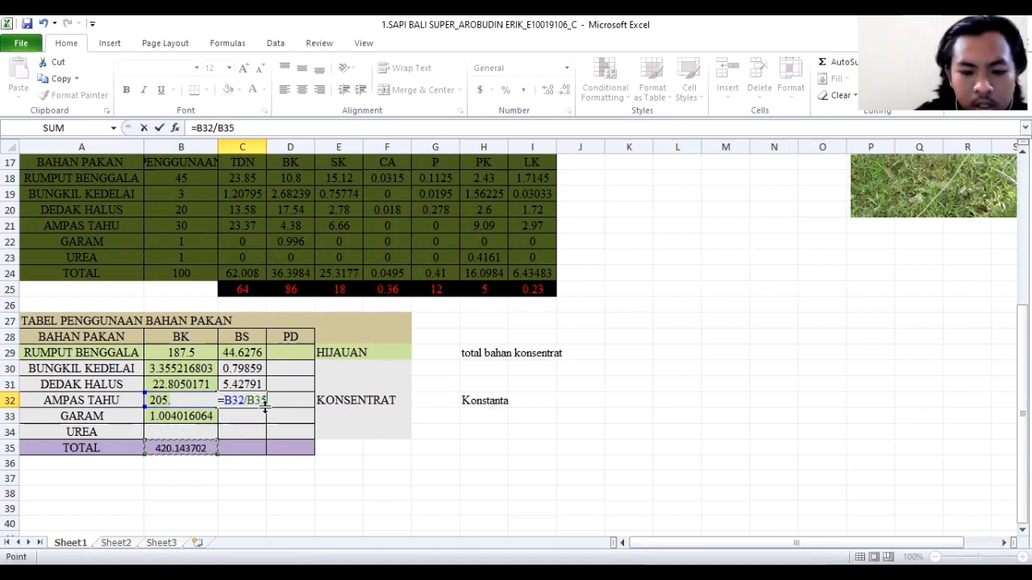
pyautogui.write('*100')
pyautogui.press('Return')
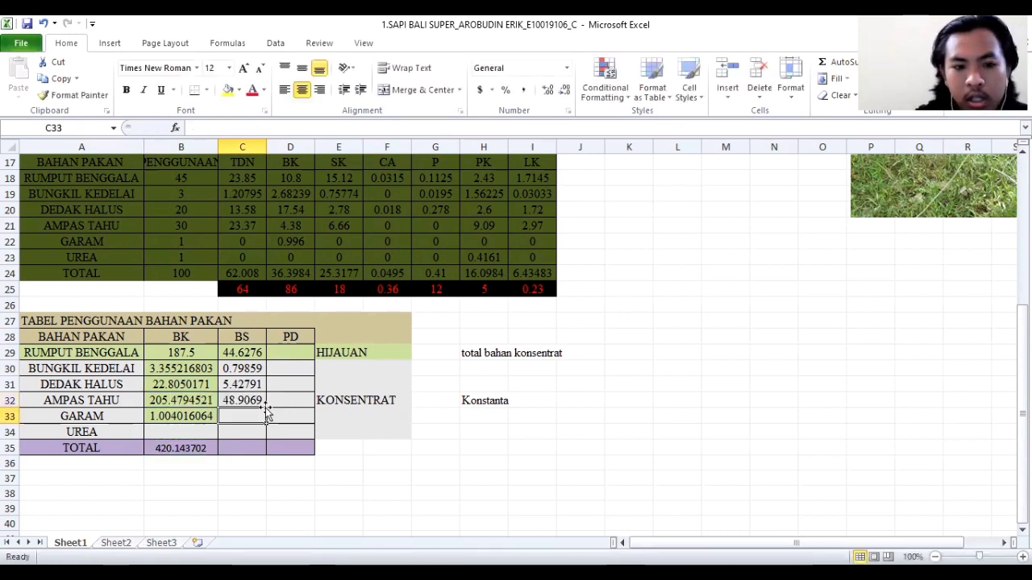
# Set the BK of UREA in B34 of the feed usage table to 0
pyautogui.click(180, 432)
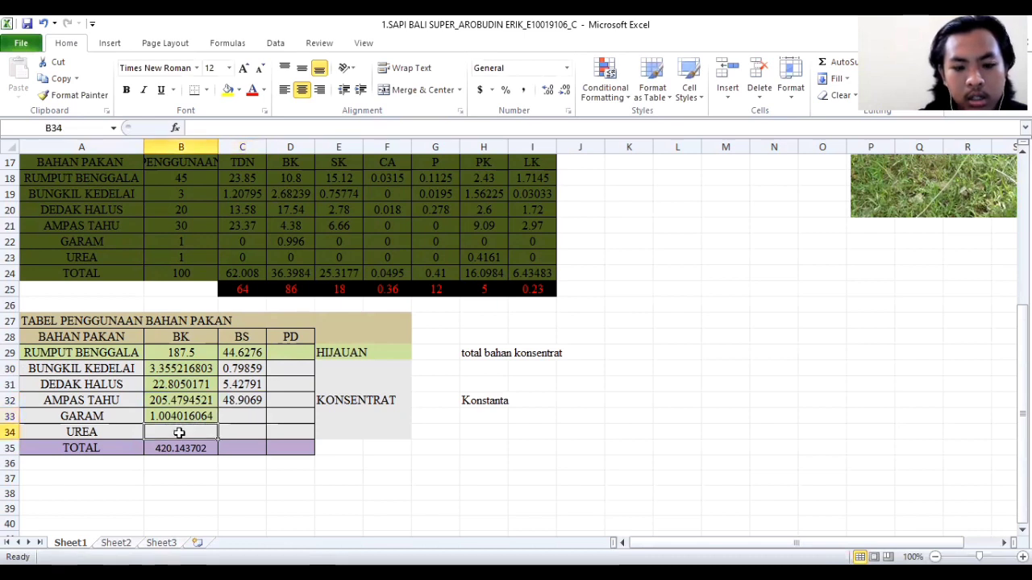
pyautogui.write('0')
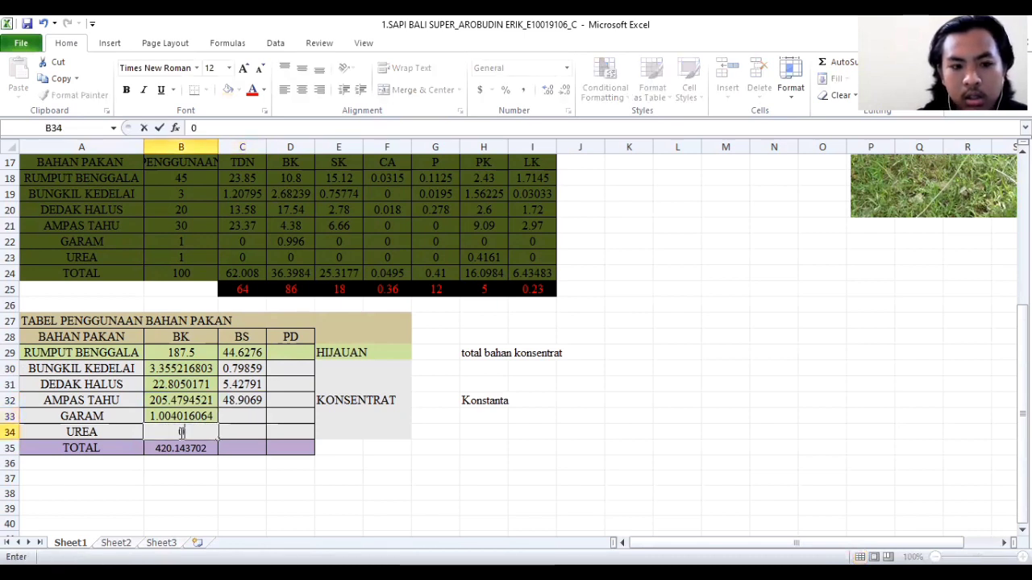
# Enter =B33/B35*100 in C33 for the BS of GARAM and set the BS of UREA in C34 to 0
pyautogui.click(254, 416)
pyautogui.write('=')
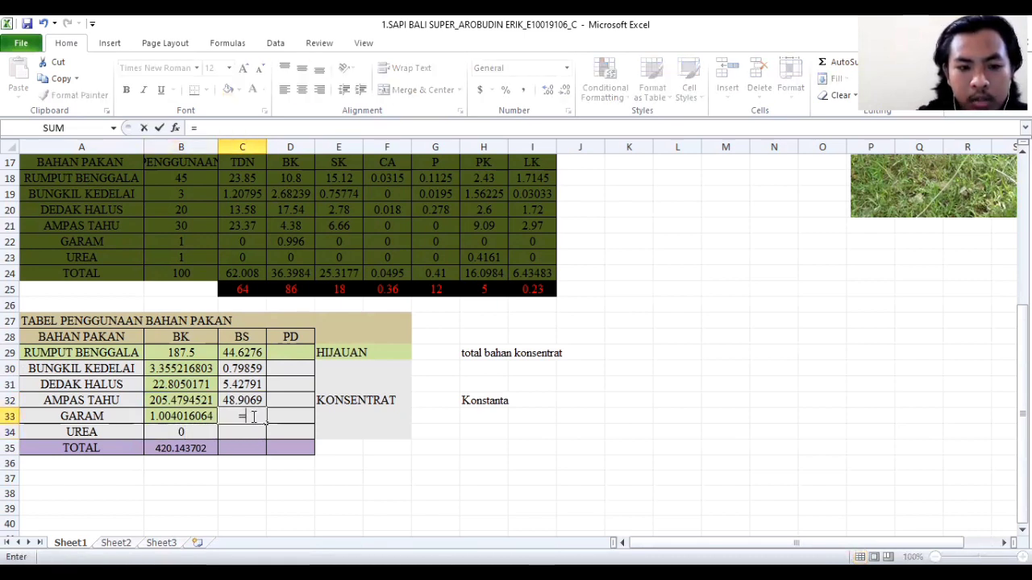
pyautogui.click(199, 416)
pyautogui.write('/')
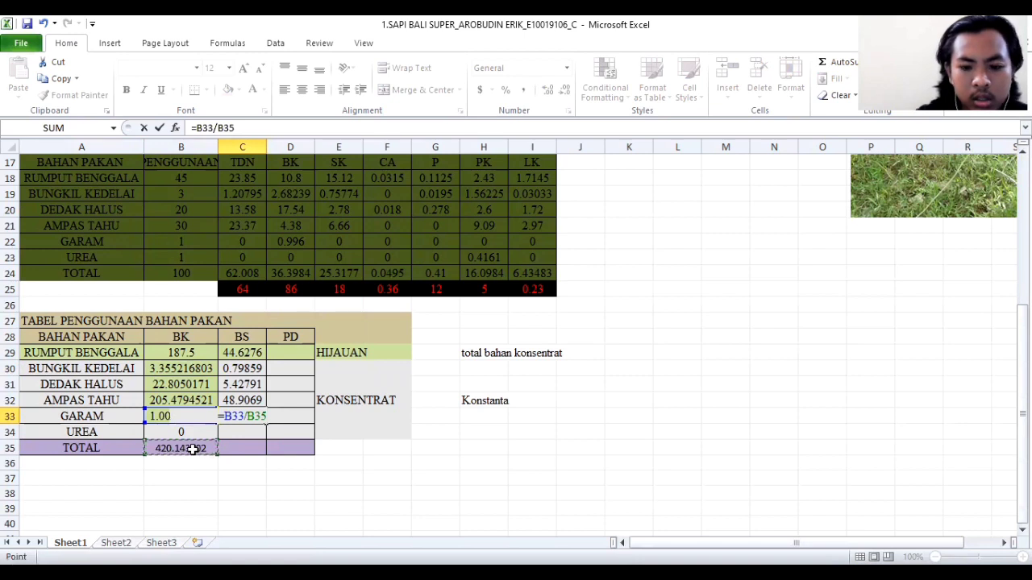
pyautogui.write('*')
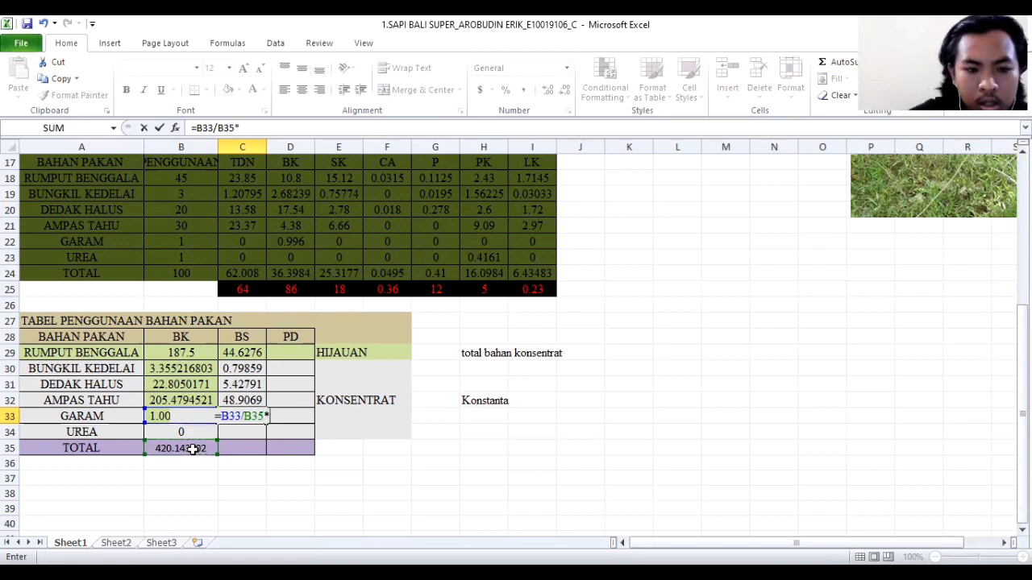
pyautogui.write('100')
pyautogui.press('Return')
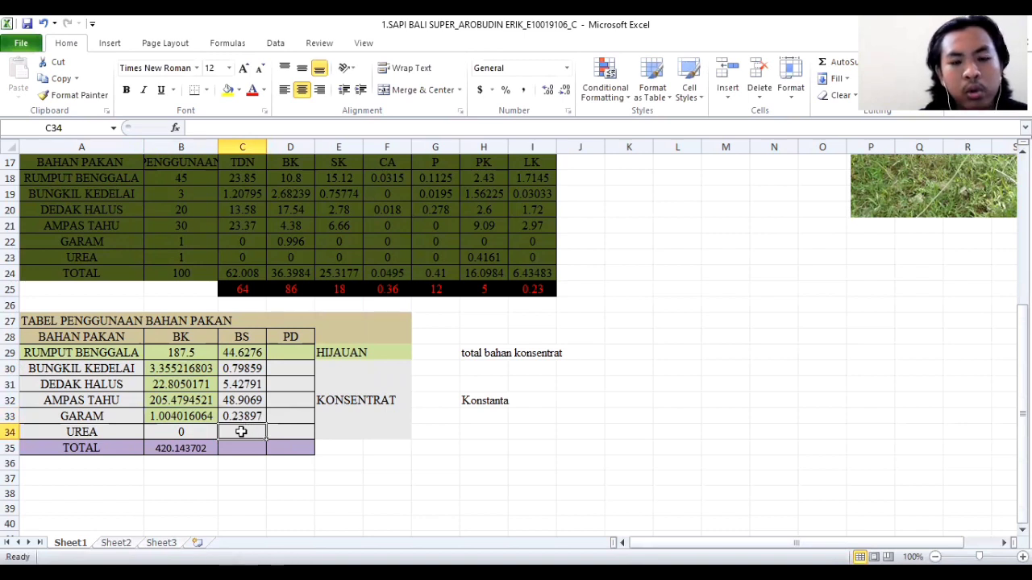
pyautogui.write('0')
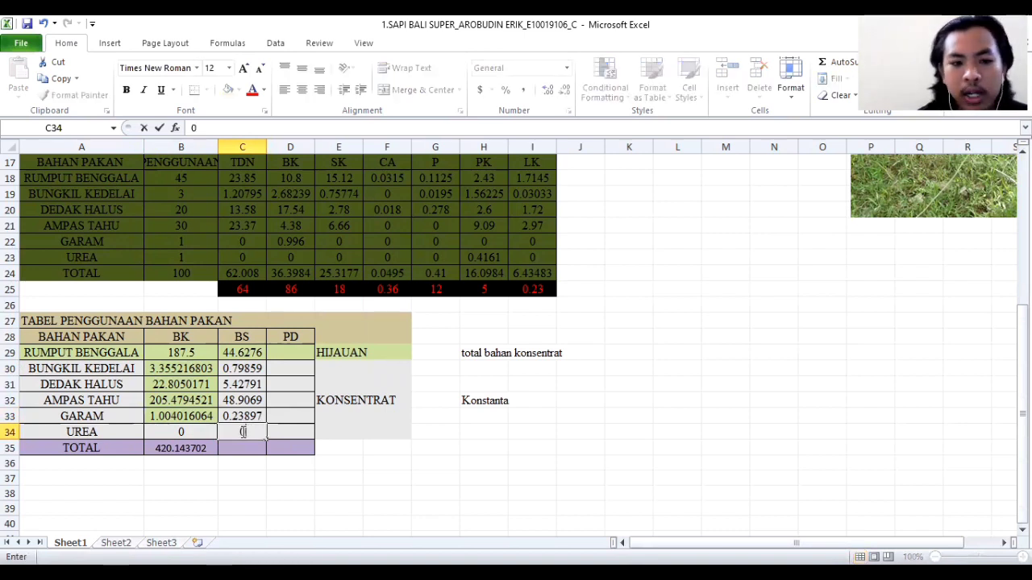
# Total the whole BS column, C29 to C34, in the TOTAL row cell C35 with AutoSum
pyautogui.click(244, 353)
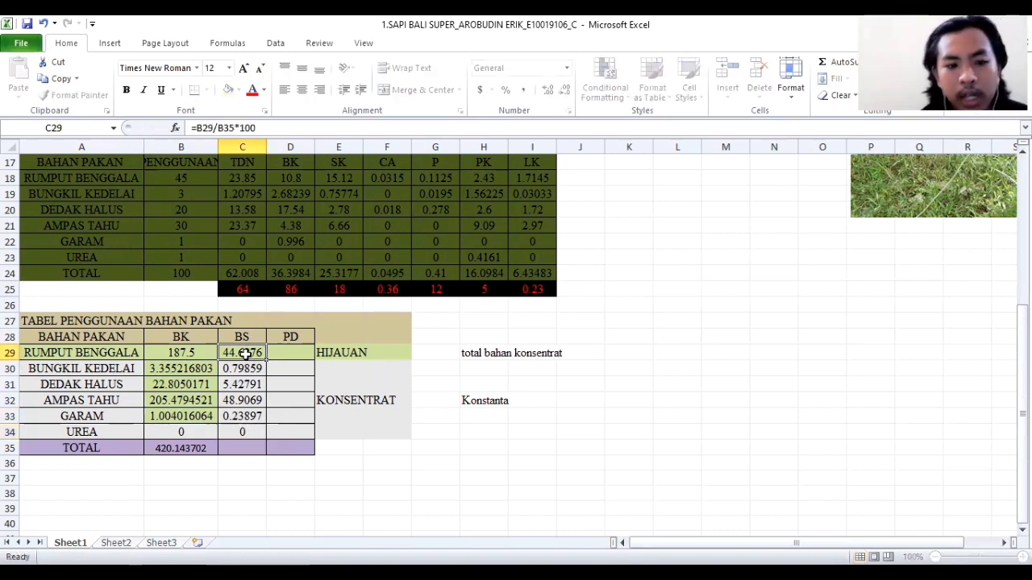
pyautogui.moveTo(245, 353); pyautogui.dragTo(244, 444)
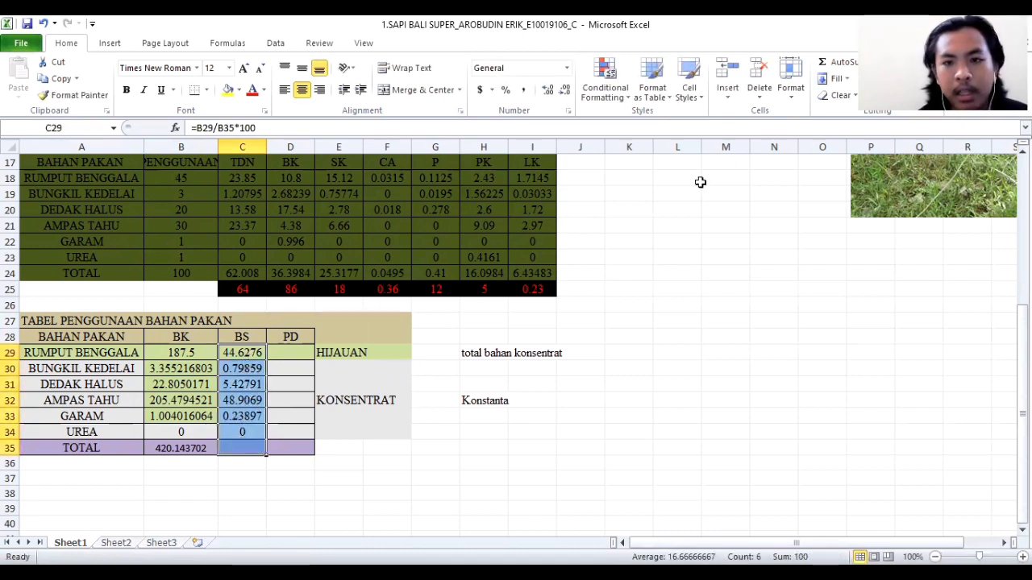
pyautogui.click(841, 62)
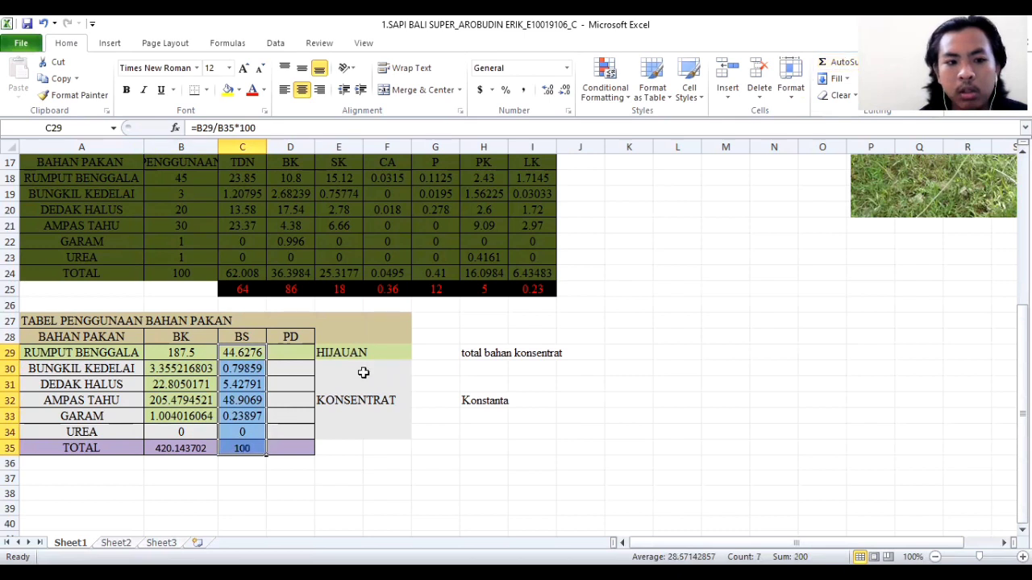
pyautogui.click(253, 465)
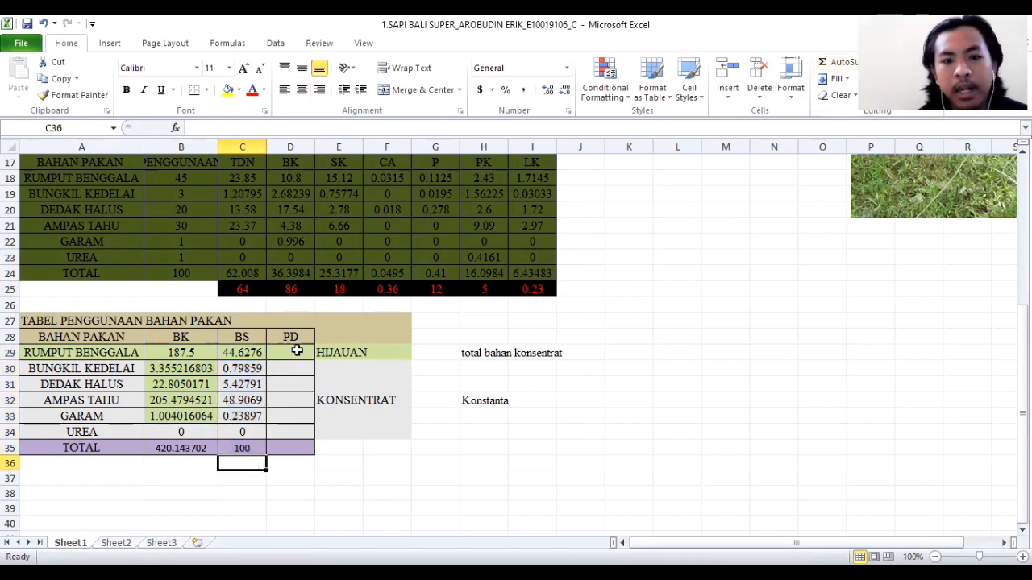
# Replace the BS total in C35 with an AutoSum of only the KONSENTRAT ingredients, C30 to C34
pyautogui.click(473, 367)
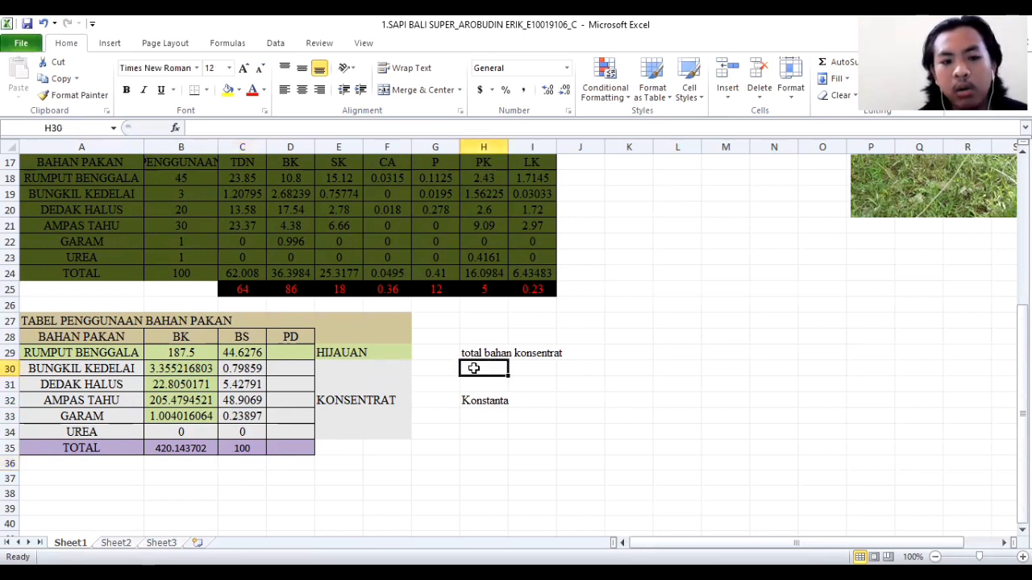
pyautogui.click(242, 368)
pyautogui.moveTo(242, 369); pyautogui.dragTo(242, 442)
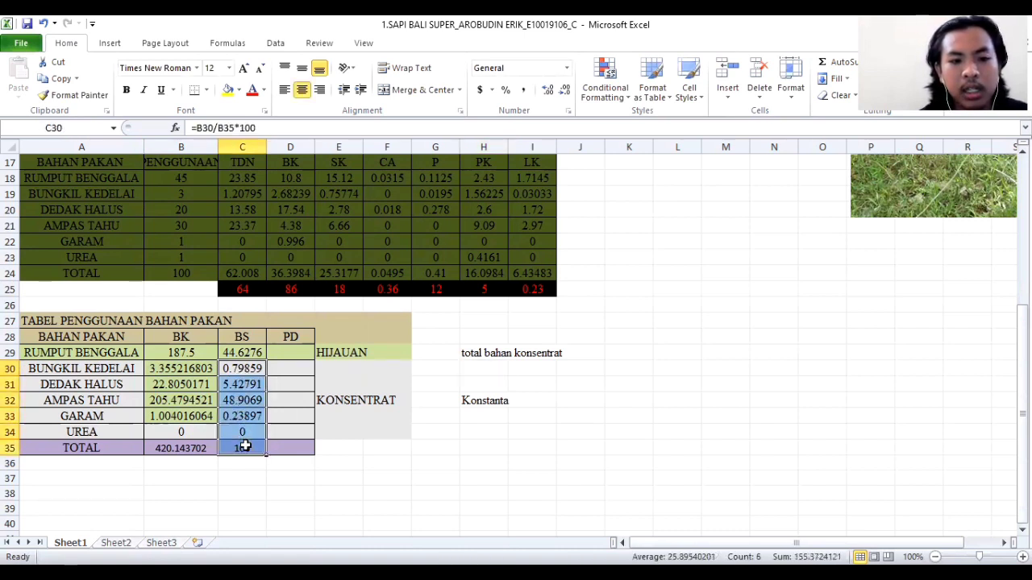
pyautogui.click(848, 68)
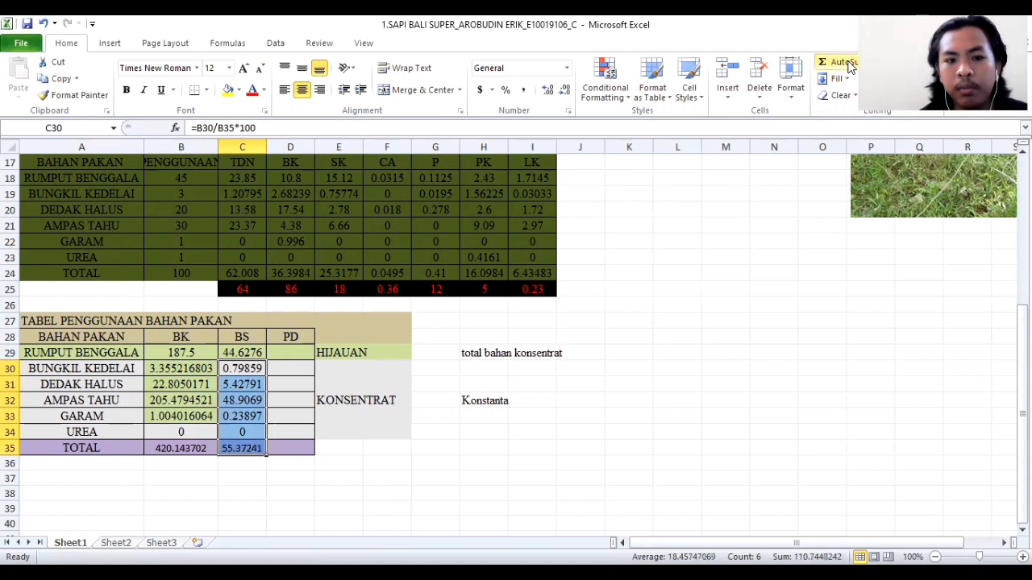
# Enter 55.37241 in H30 as the total bahan konsentrat
pyautogui.click(492, 365)
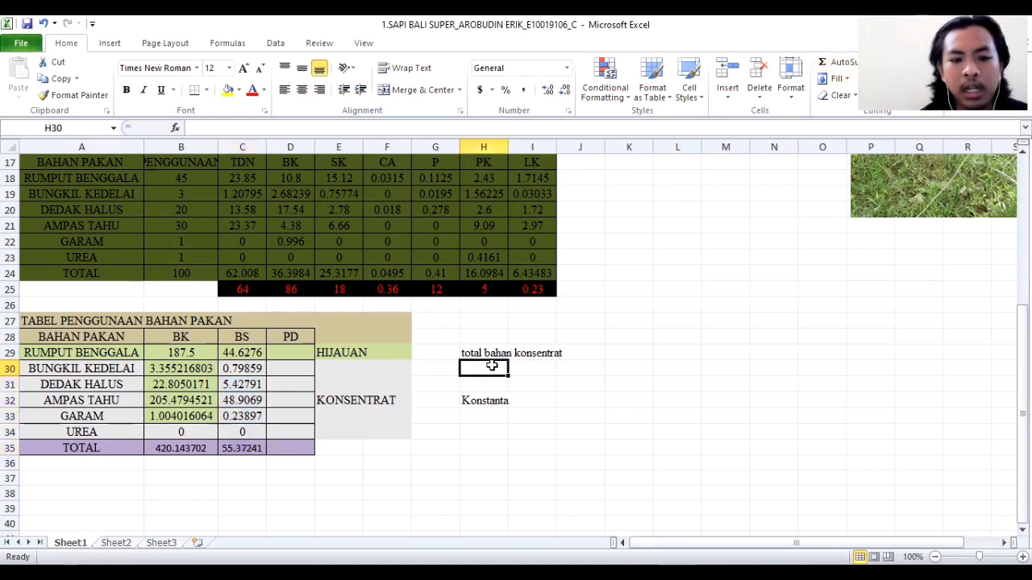
pyautogui.write('55')
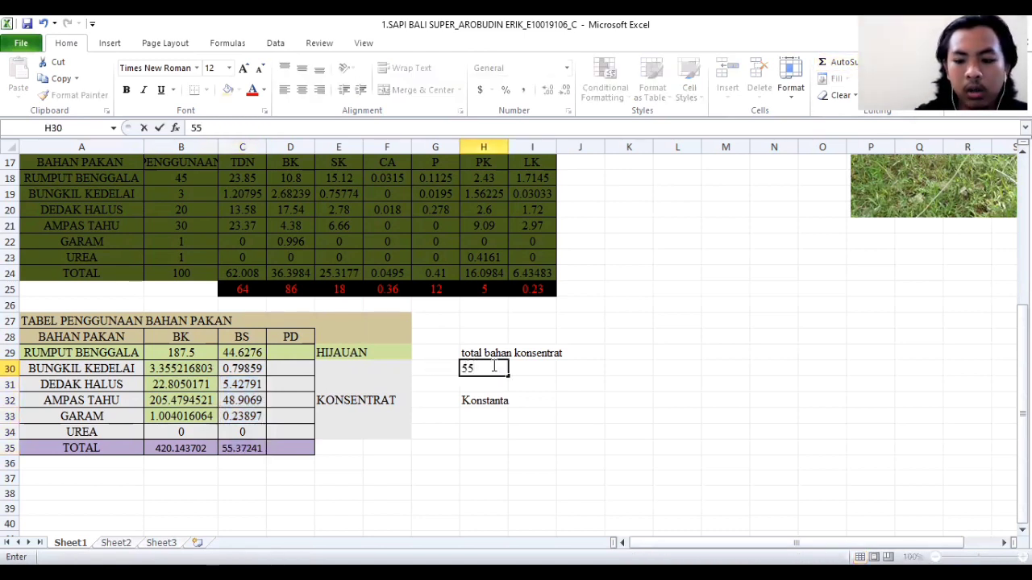
pyautogui.write('.37241')
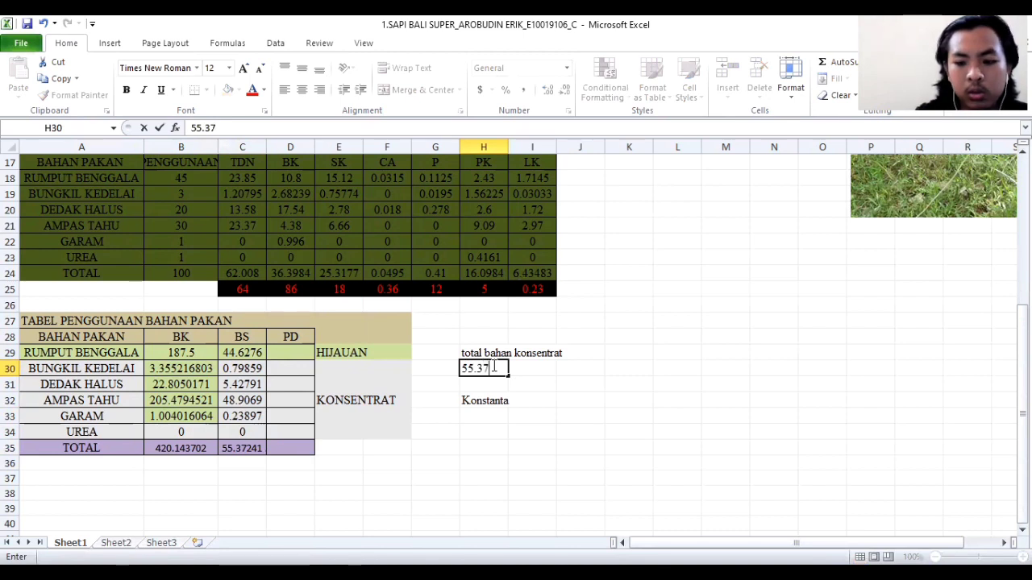
# Calculate the Konstanta in H33 with the formula =H30/5
pyautogui.click(482, 416)
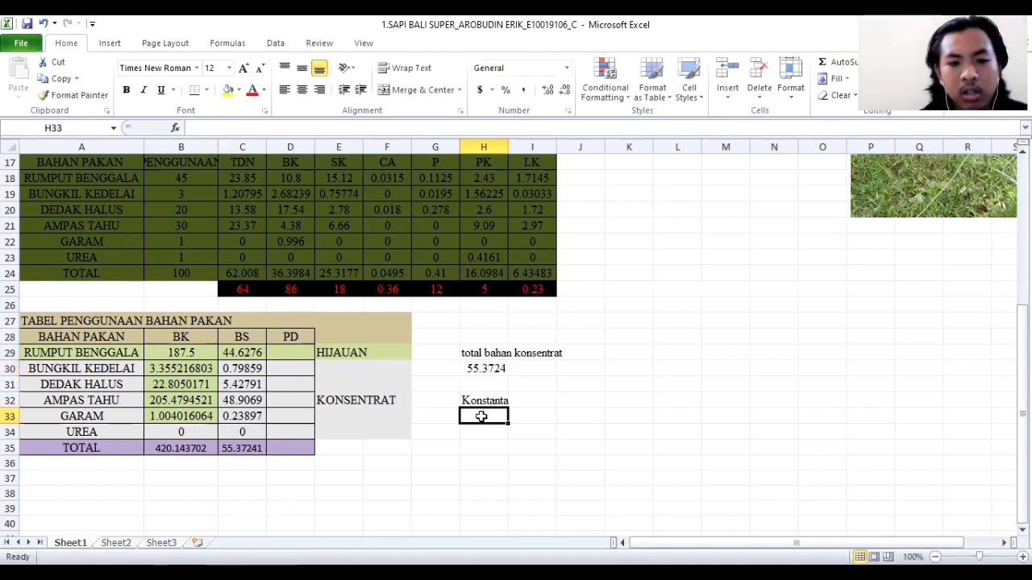
pyautogui.write('=')
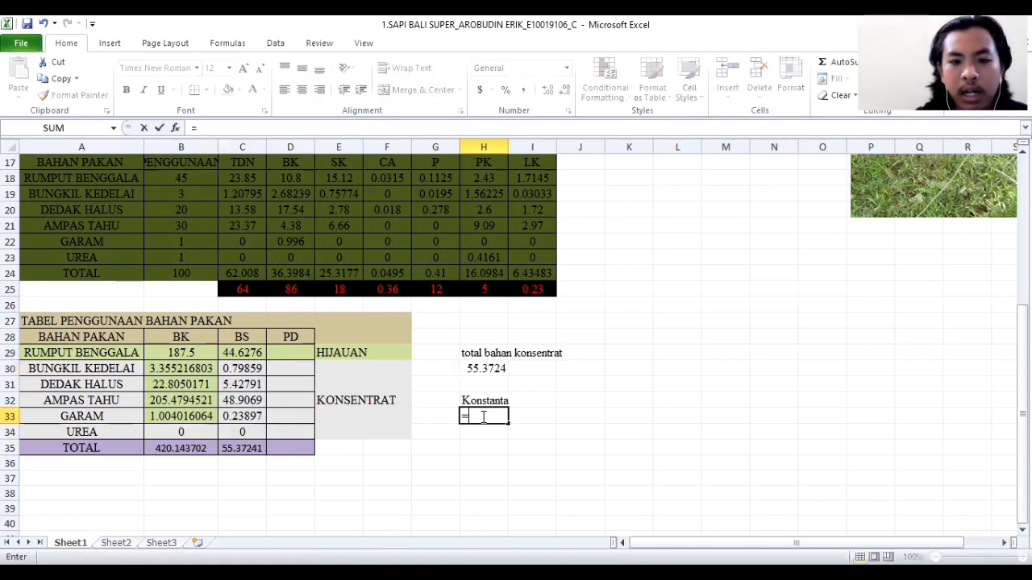
pyautogui.click(489, 368)
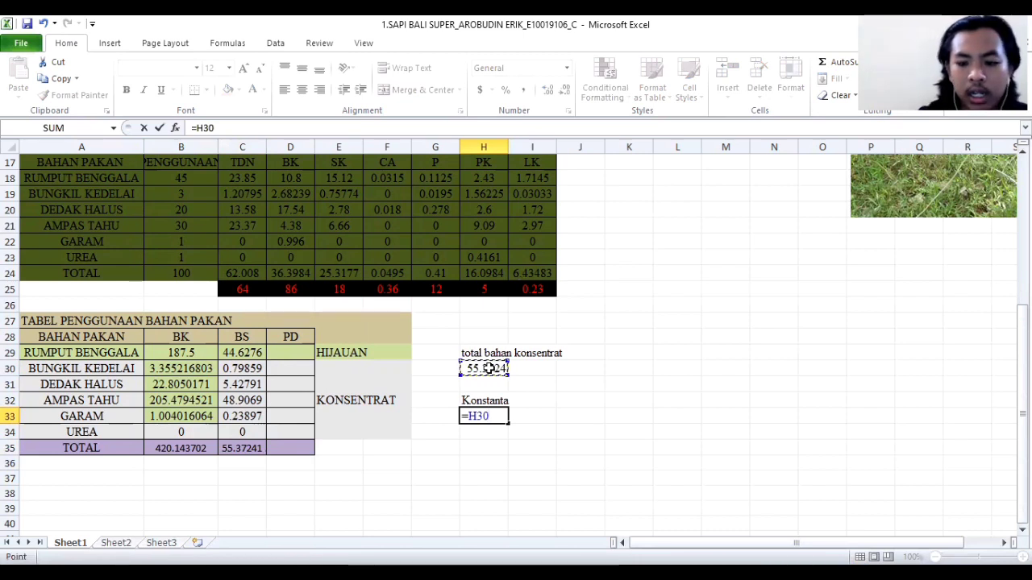
pyautogui.write('/5')
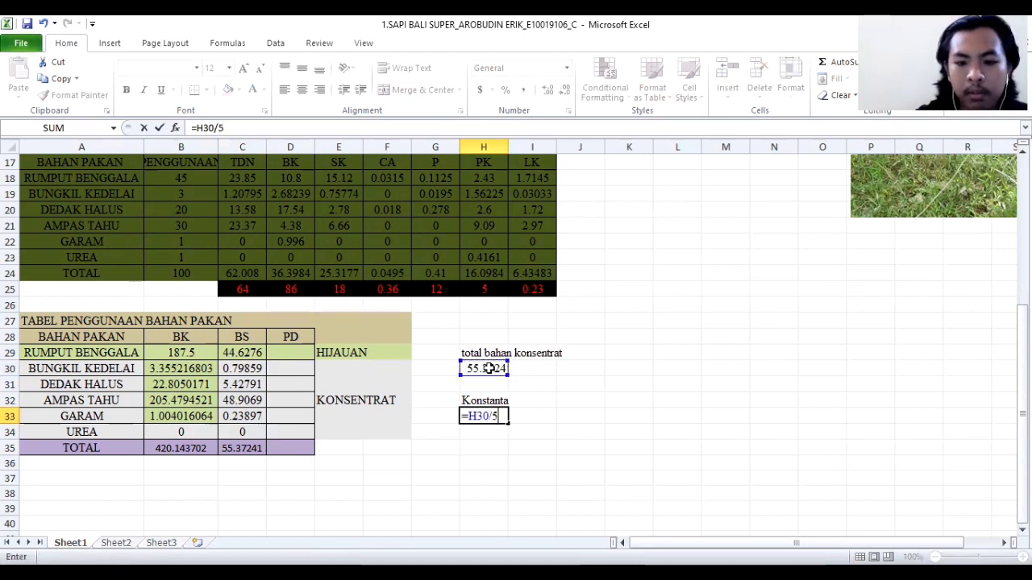
pyautogui.press('Return')
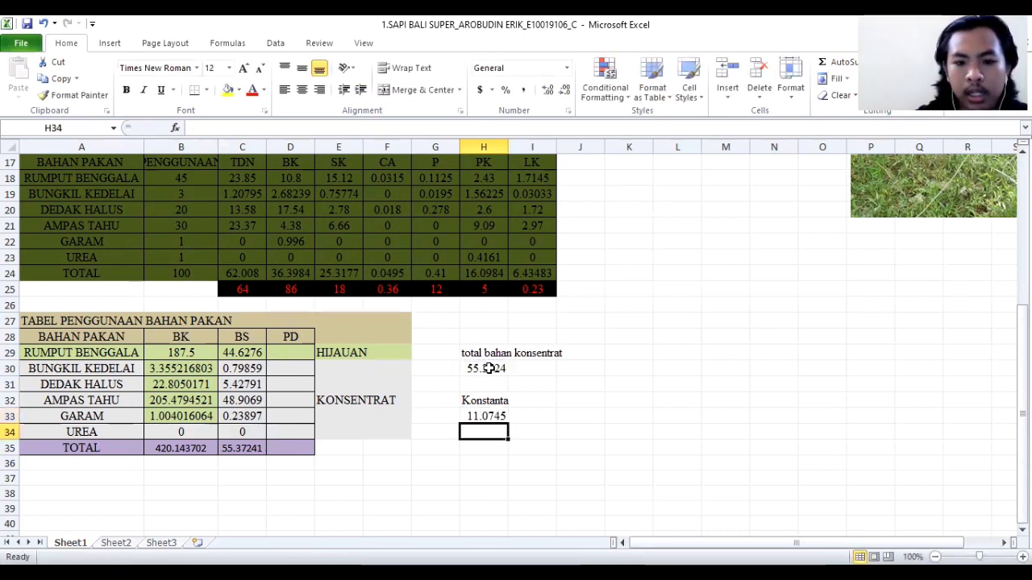
# Enter the formula =C30/H33 in D30 for the PD of BUNGKIL KEDELAI
pyautogui.click(295, 358)
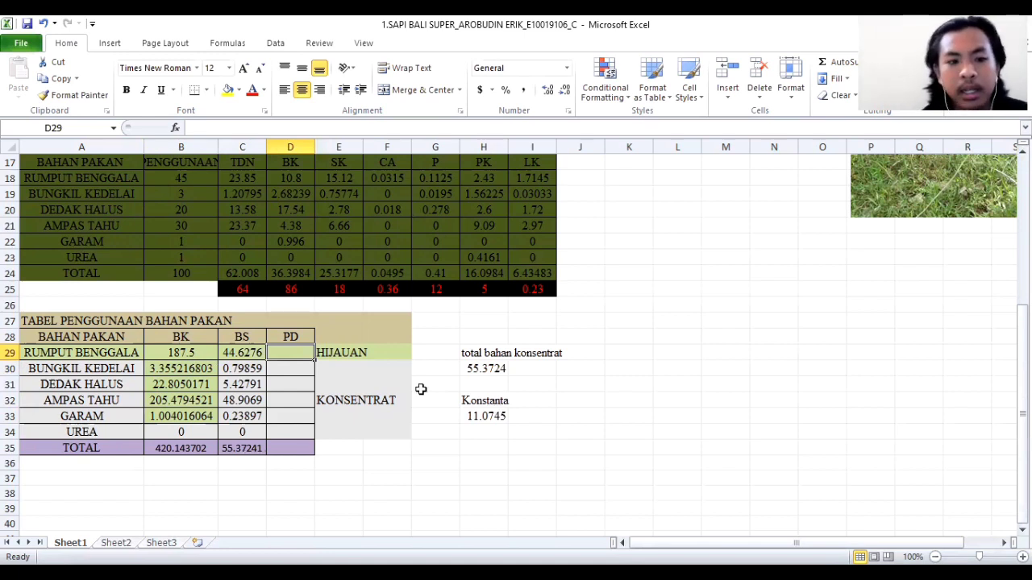
pyautogui.click(286, 370)
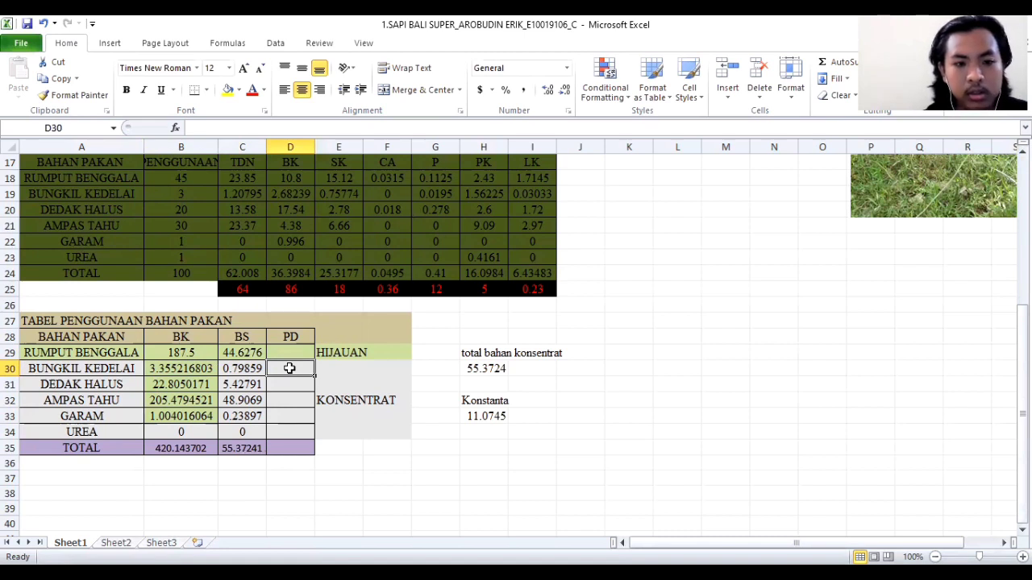
pyautogui.write('=')
pyautogui.click(246, 368)
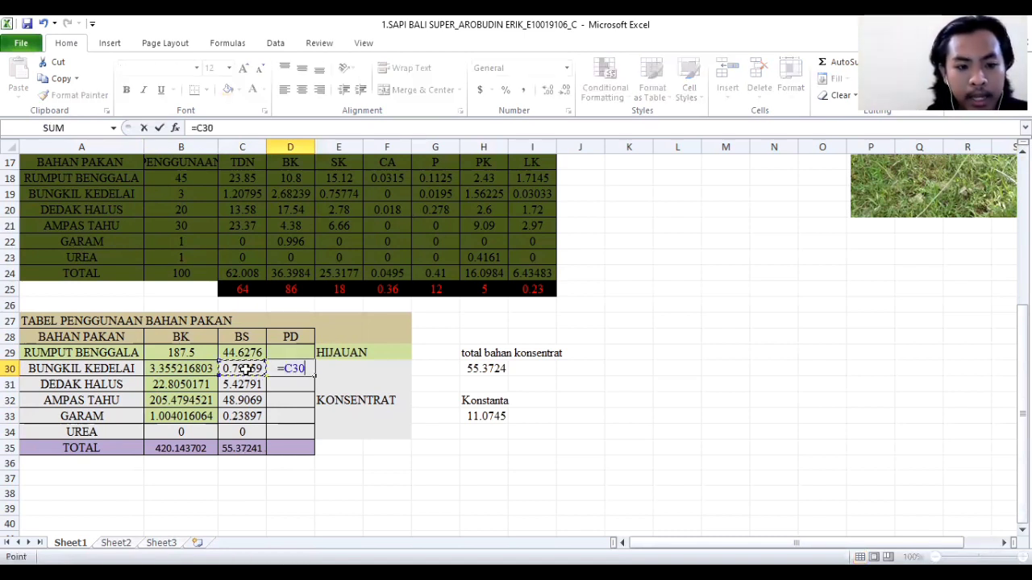
pyautogui.write('/')
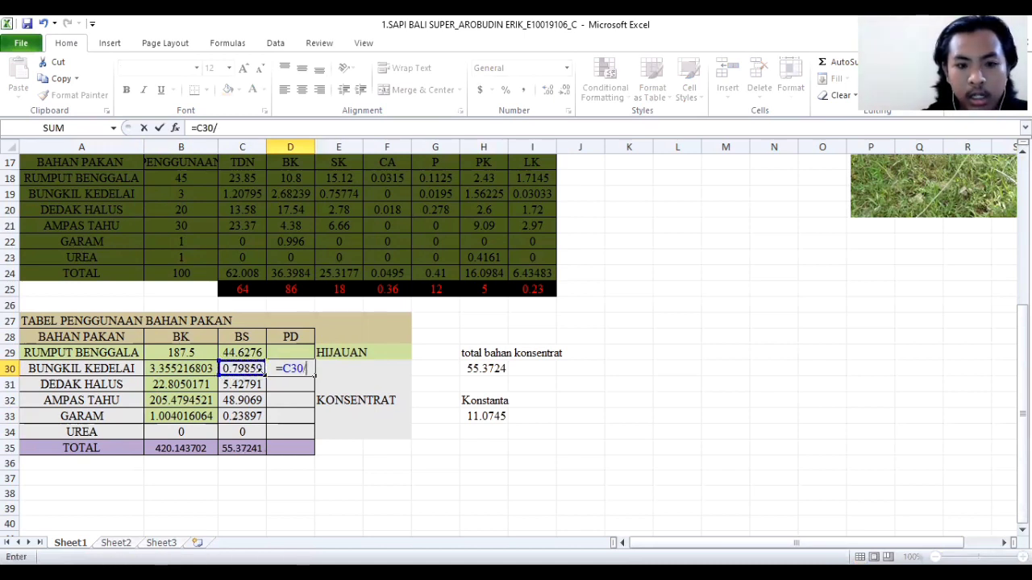
pyautogui.click(487, 417)
pyautogui.press('Return')
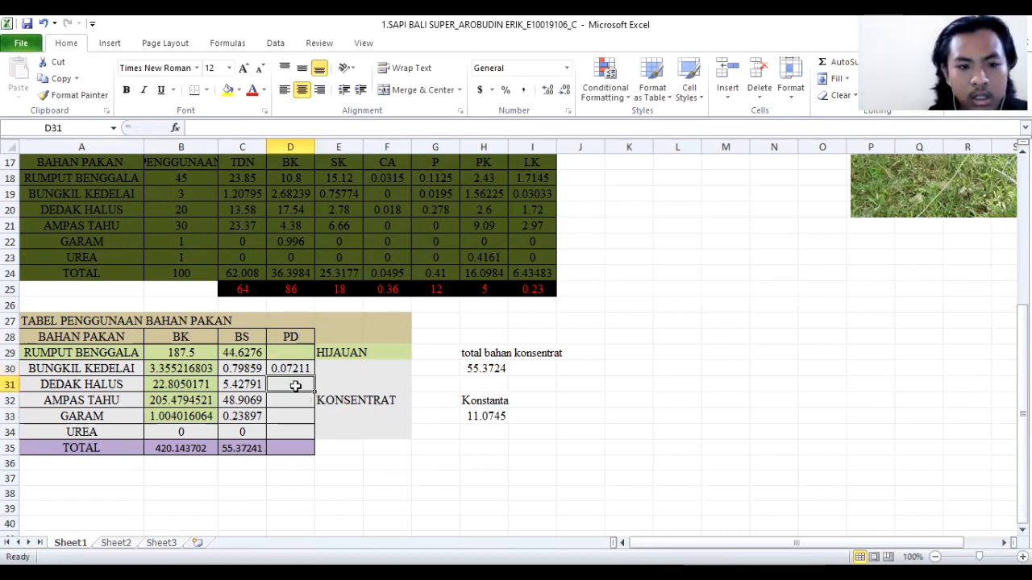
# Enter the formula =C31/H33 in D31 for the PD of DEDAK HALUS
pyautogui.write('=')
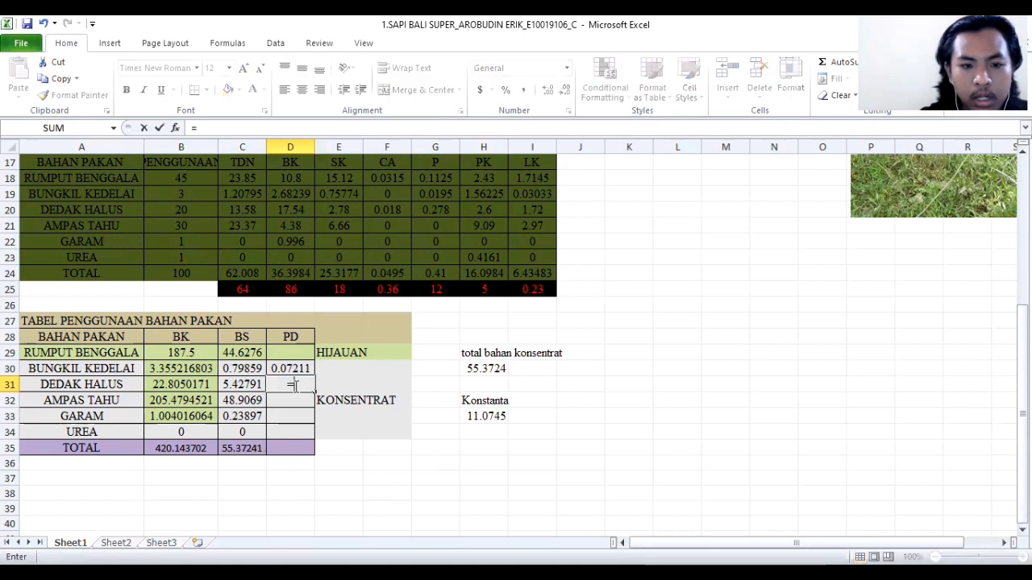
pyautogui.click(242, 385)
pyautogui.write('/')
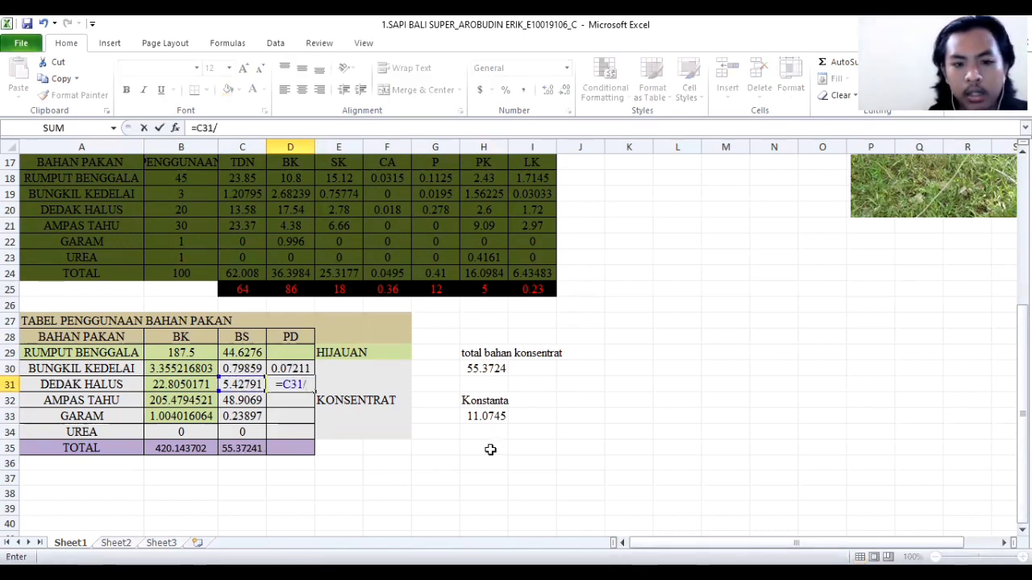
pyautogui.click(500, 416)
pyautogui.press('Return')
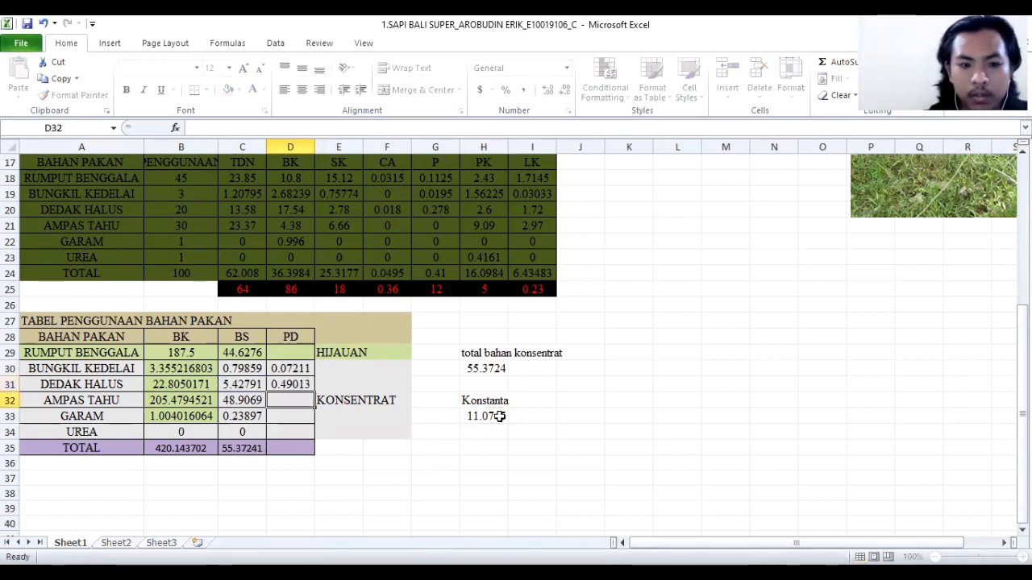
# Enter the formula =C32/H33 in D32 for the PD of AMPAS TAHU
pyautogui.write('=')
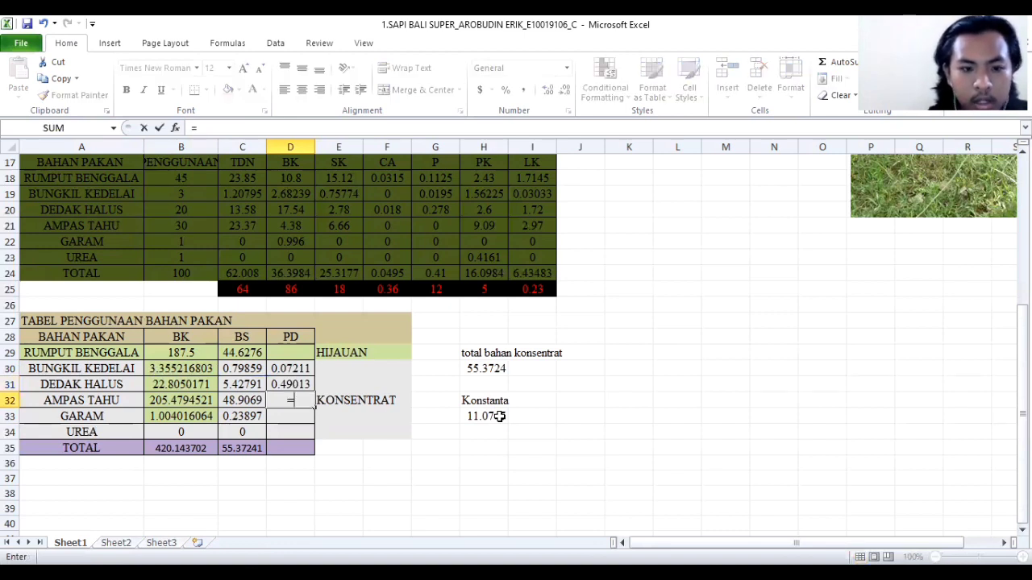
pyautogui.click(242, 400)
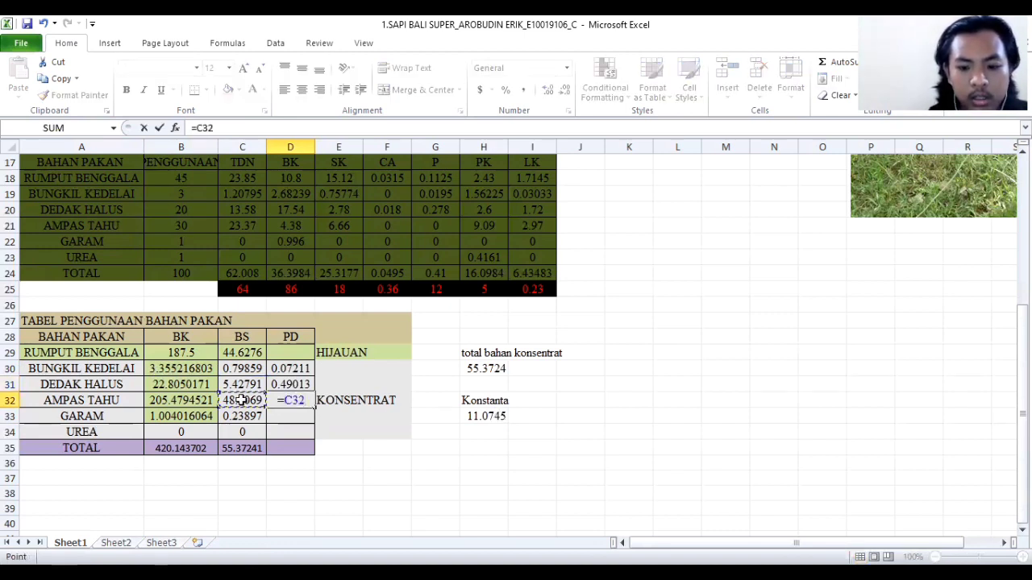
pyautogui.write('/')
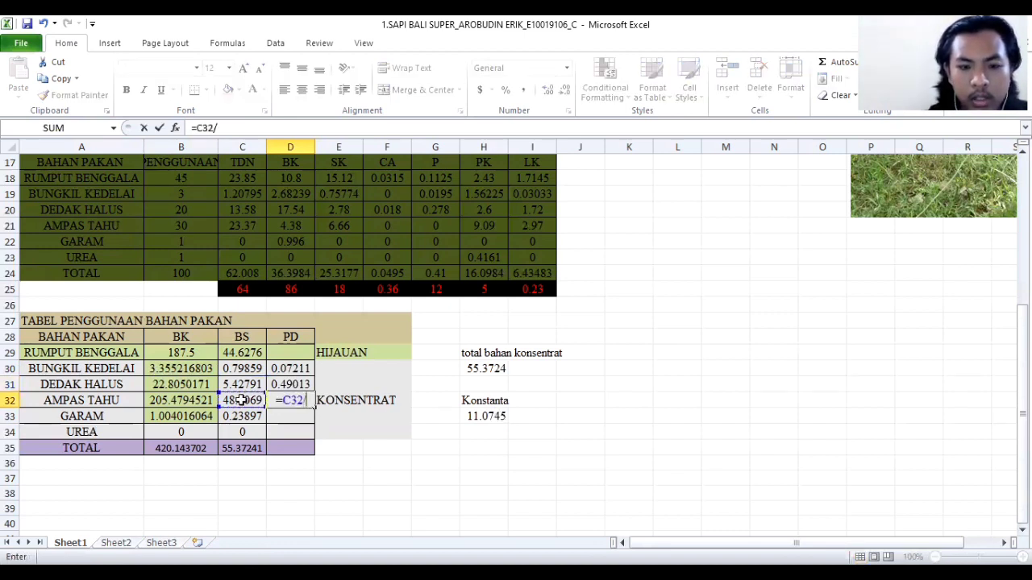
pyautogui.click(494, 418)
pyautogui.press('Return')
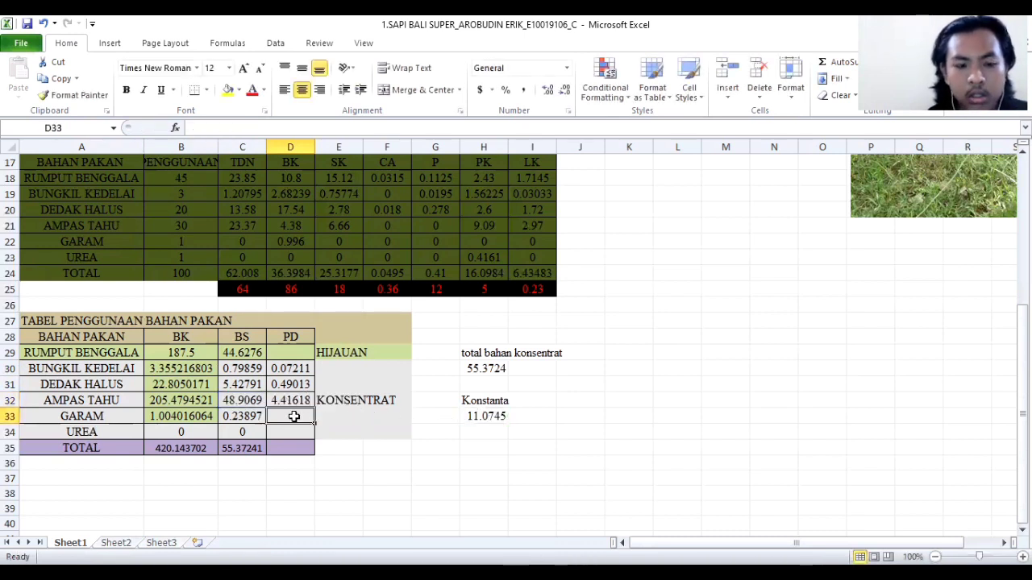
# Enter the formula =C33/H33 in D33 for the PD of GARAM and the value 0 in D34 for UREA
pyautogui.write('=')
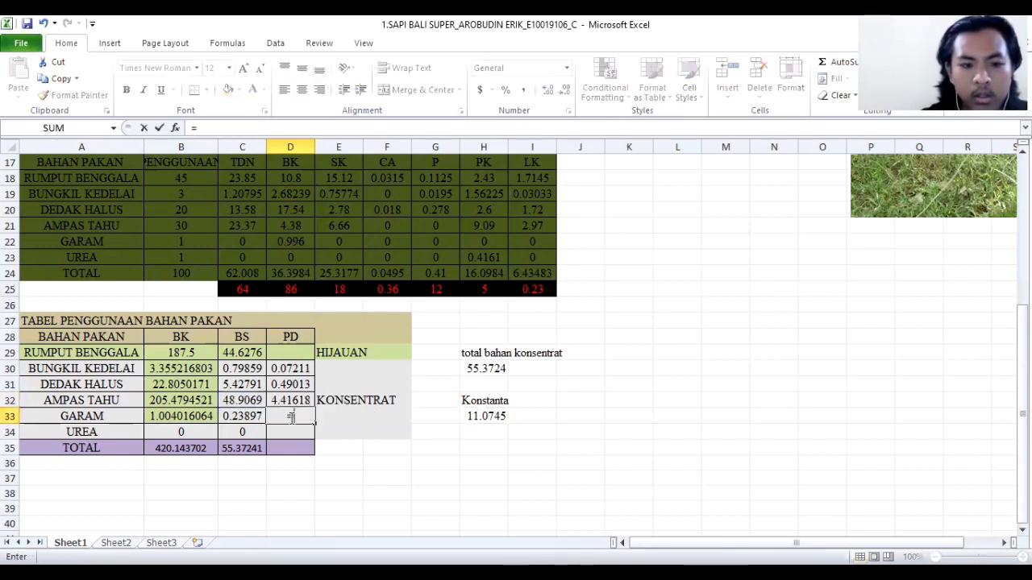
pyautogui.click(242, 416)
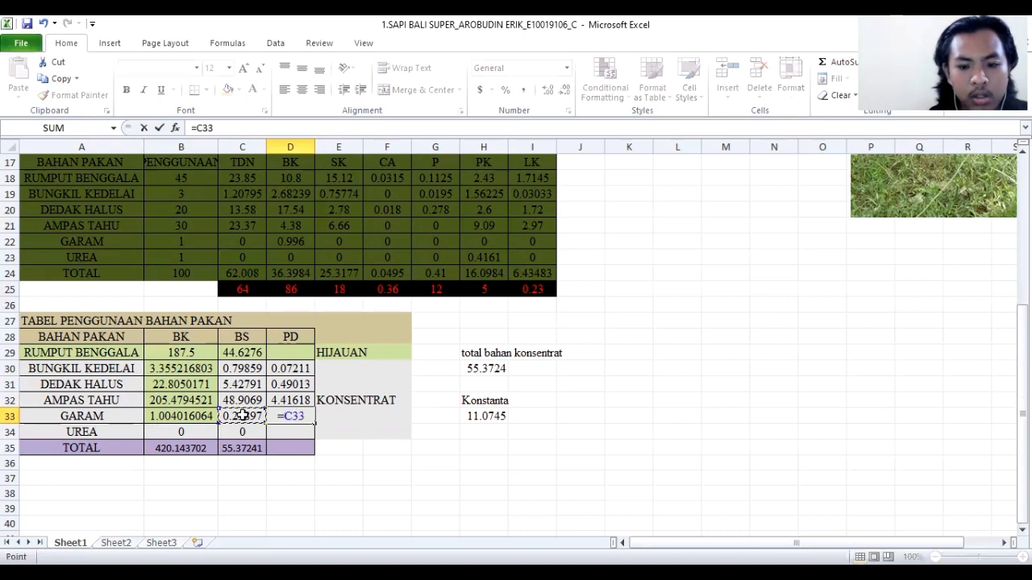
pyautogui.write('/')
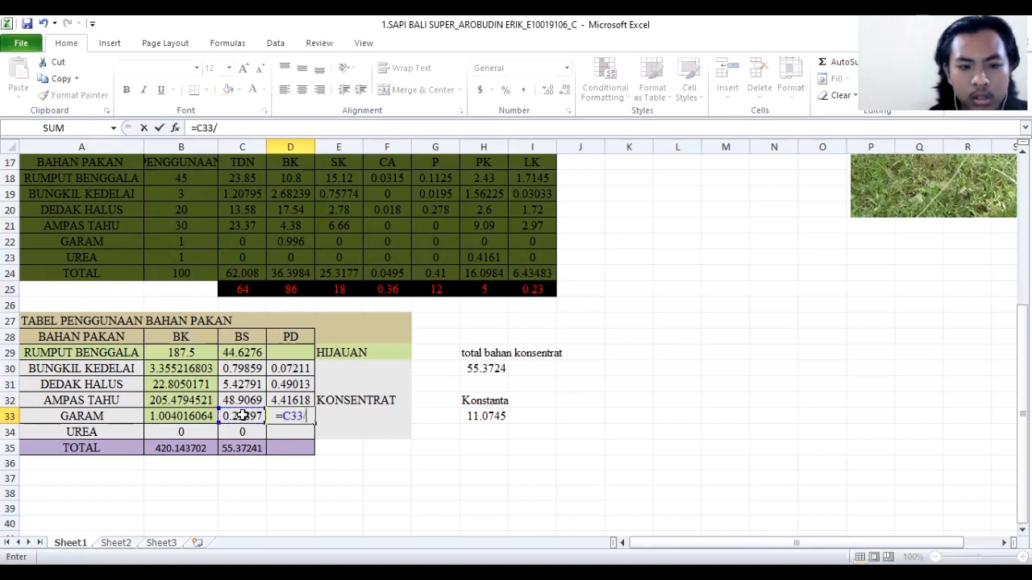
pyautogui.click(488, 416)
pyautogui.press('Return')
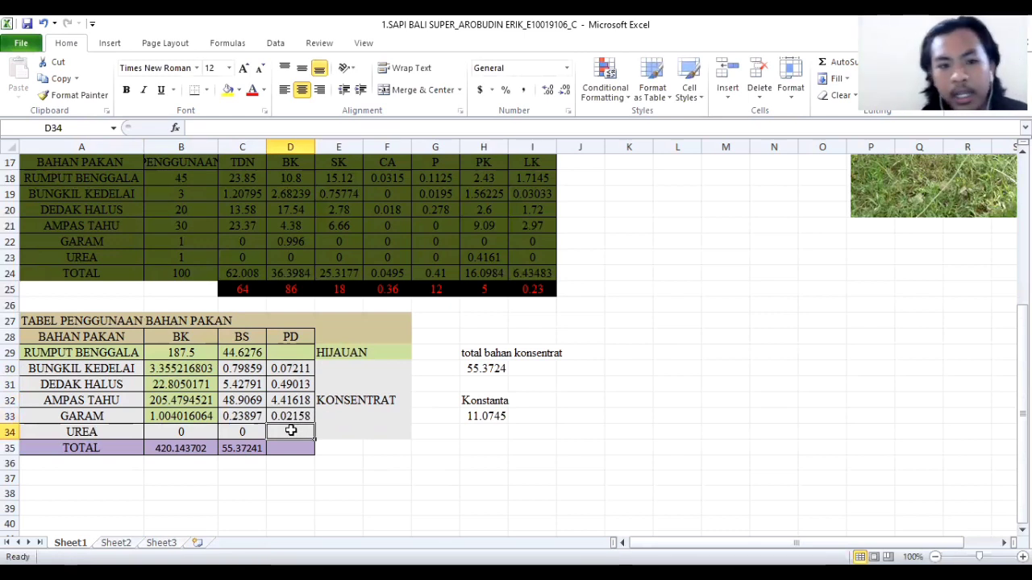
pyautogui.write('0')
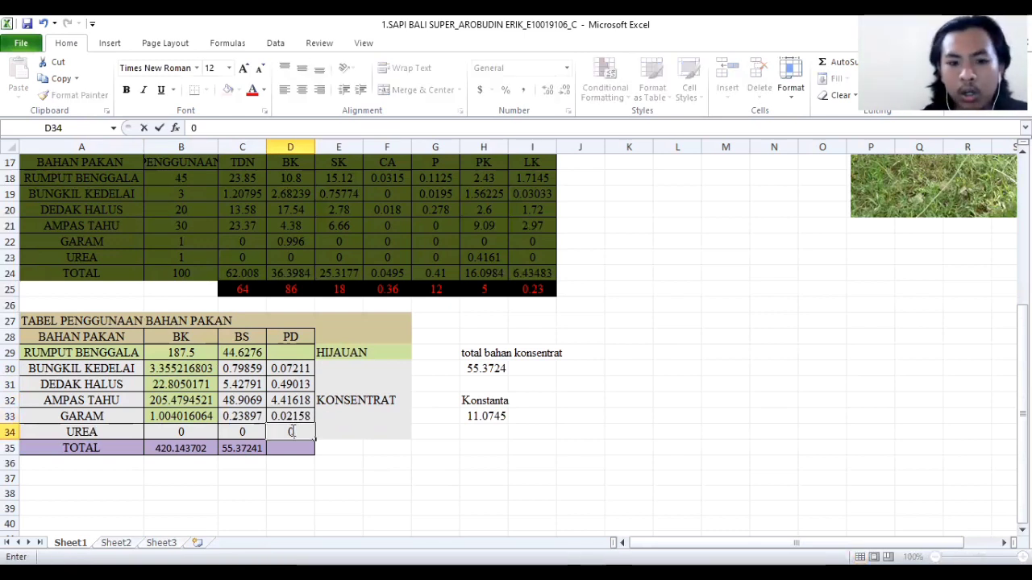
# Total the concentrate PD values from D30 to D34 in the TOTAL row at D35 with AutoSum
pyautogui.click(299, 368)
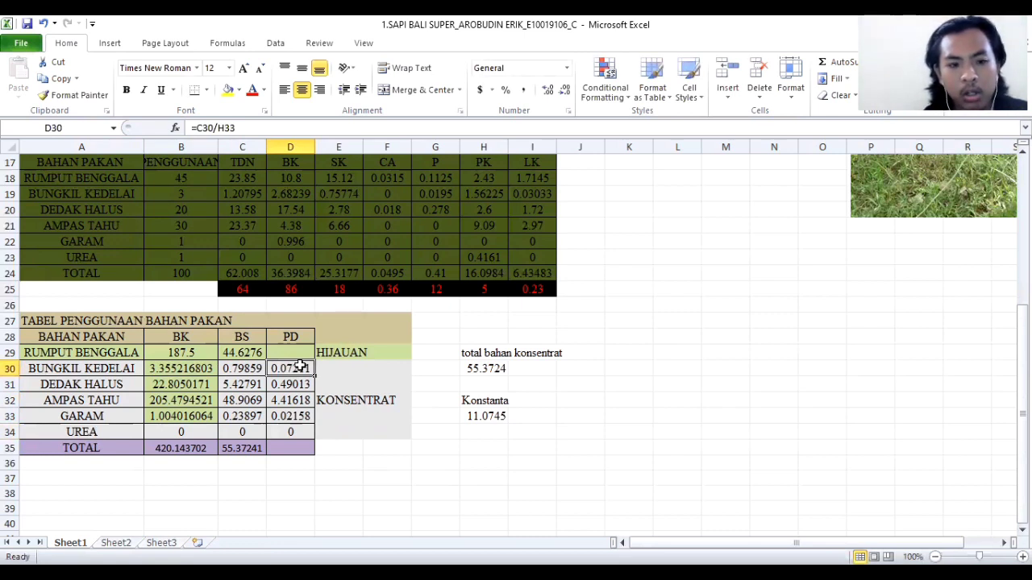
pyautogui.moveTo(299, 368); pyautogui.dragTo(290, 446)
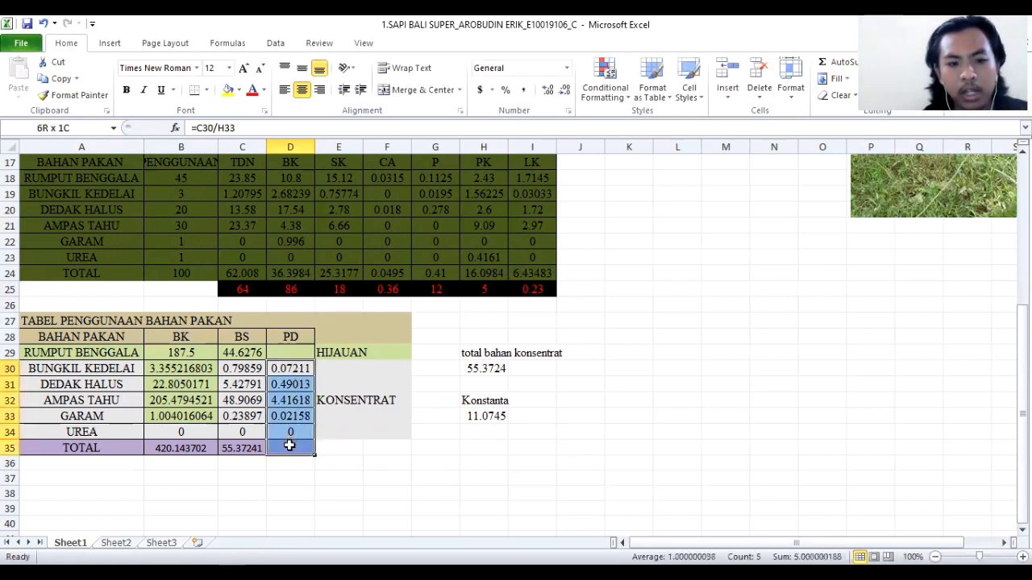
pyautogui.click(847, 64)
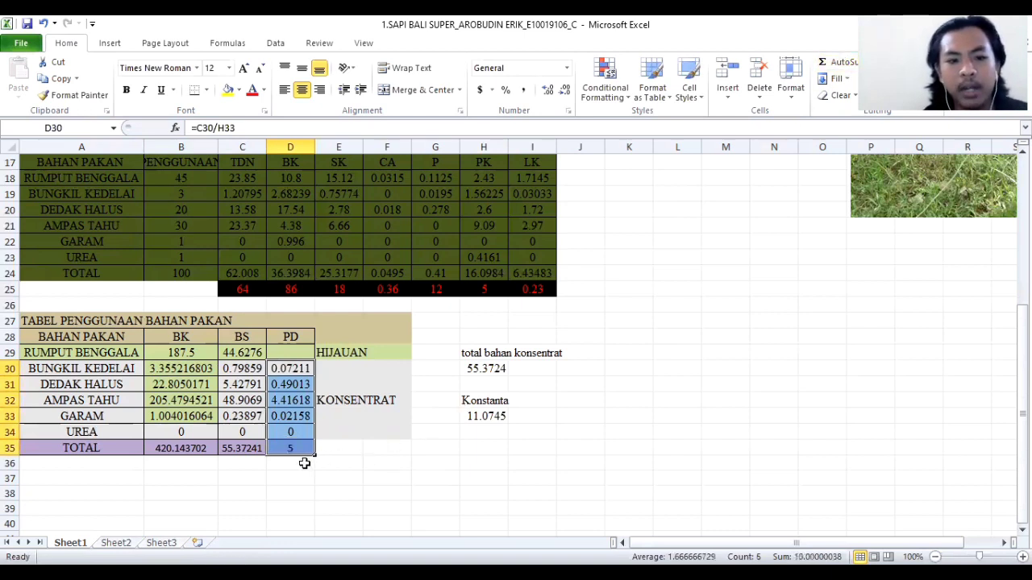
pyautogui.click(304, 464)
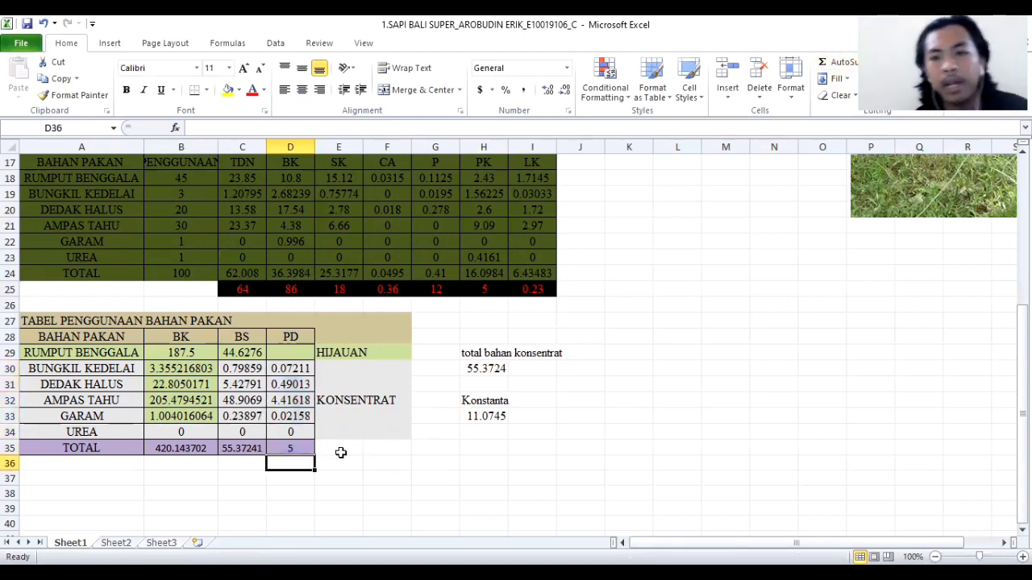